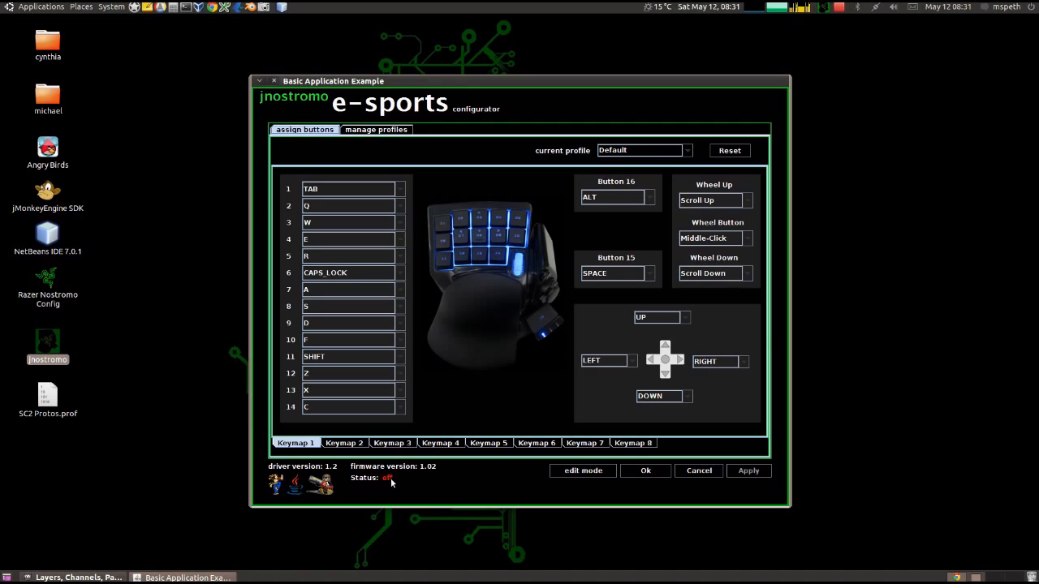
Step: Switch the driver status on and import the SC2 Protos.prof profile from the Desktop folder
click(387, 477)
click(403, 130)
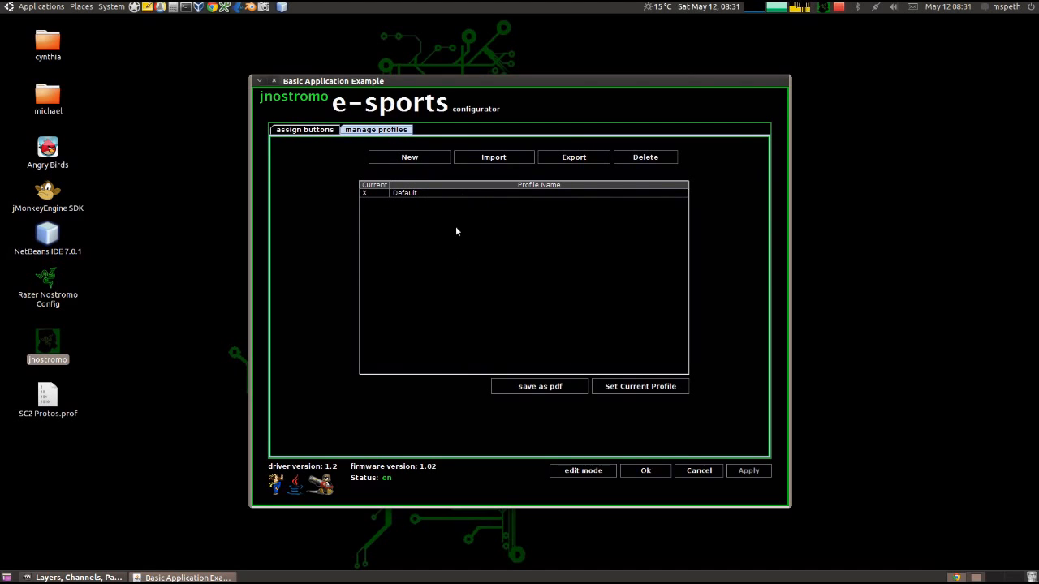
click(507, 164)
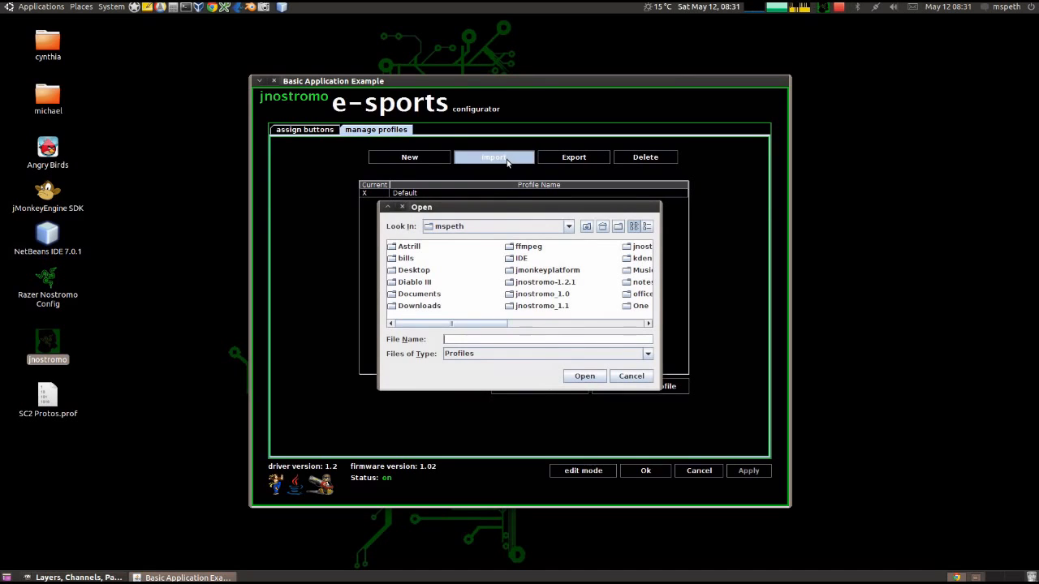
double_click(406, 271)
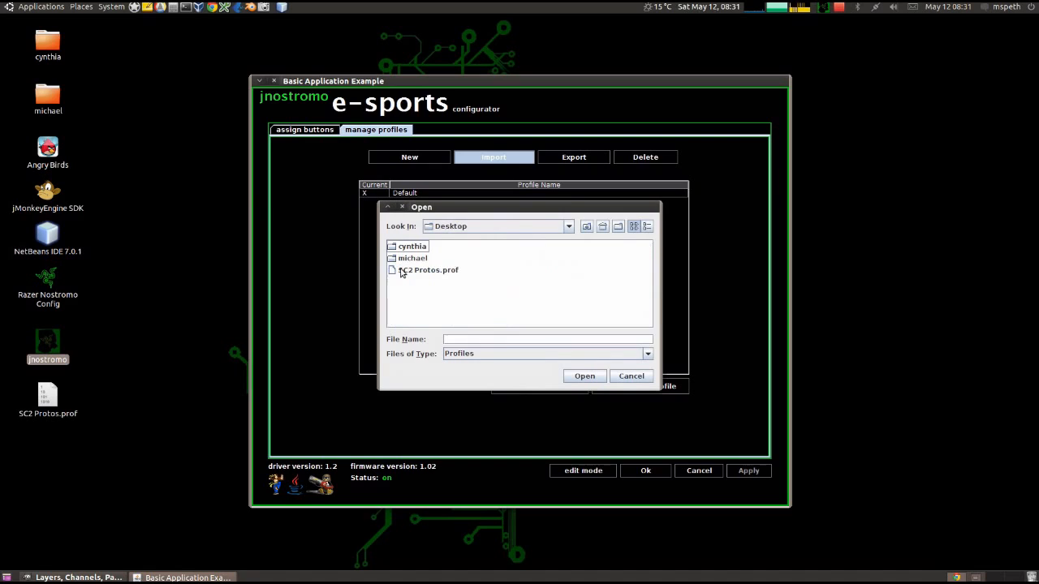
click(401, 274)
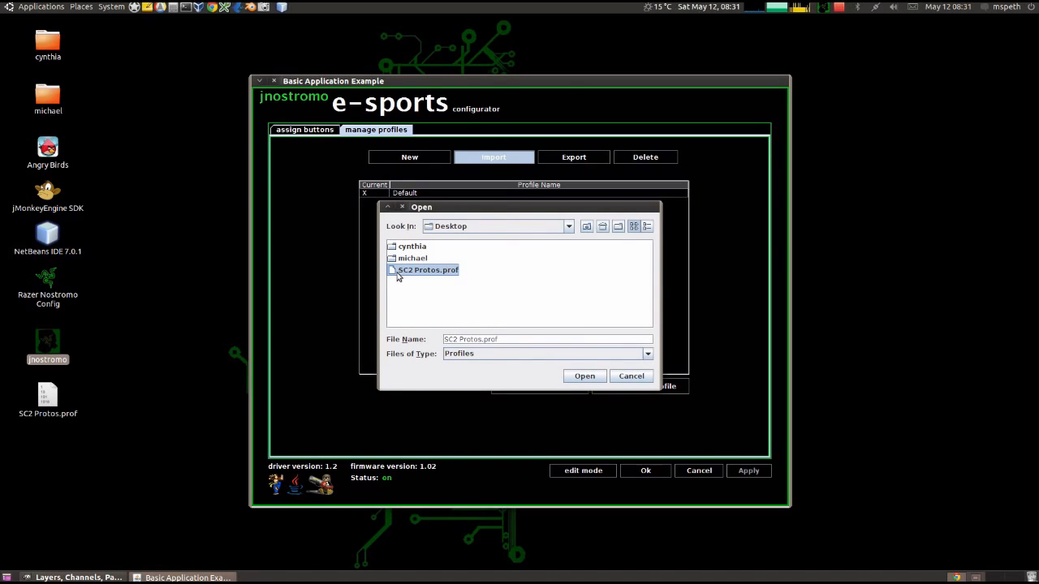
click(577, 377)
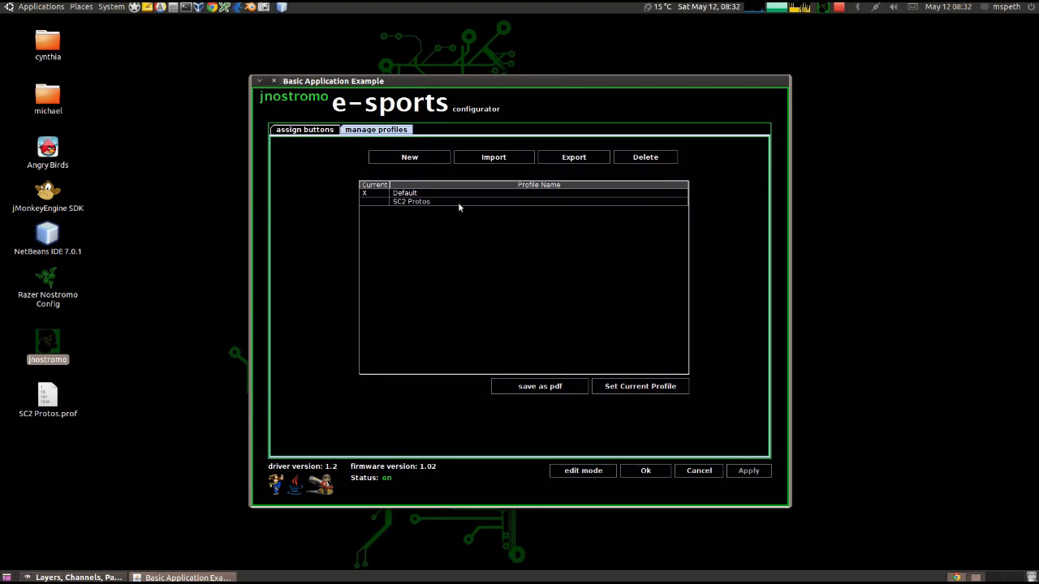
Step: Make SC2 Protos the current profile and display its button assignments
click(459, 202)
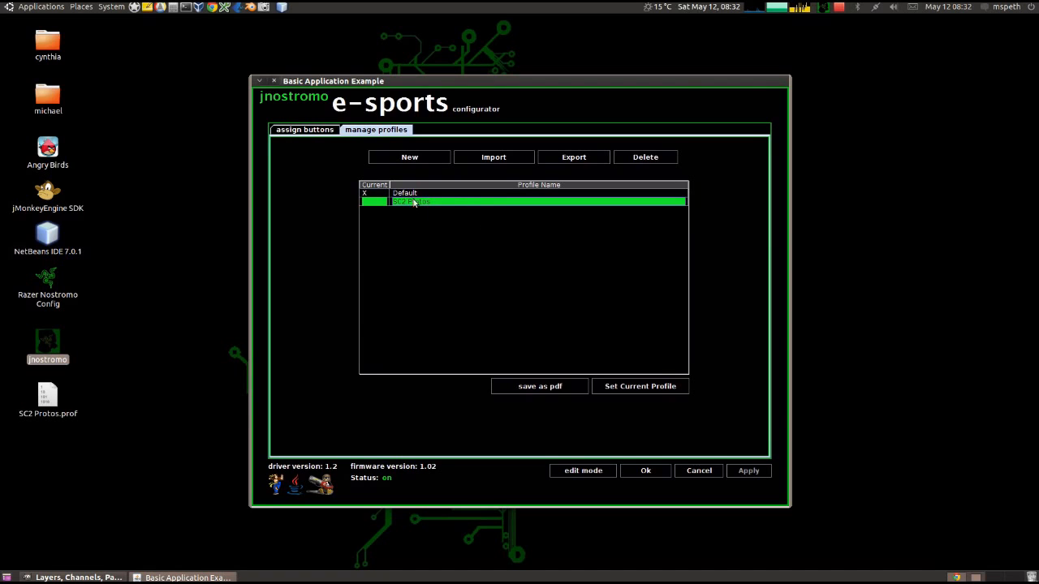
click(643, 387)
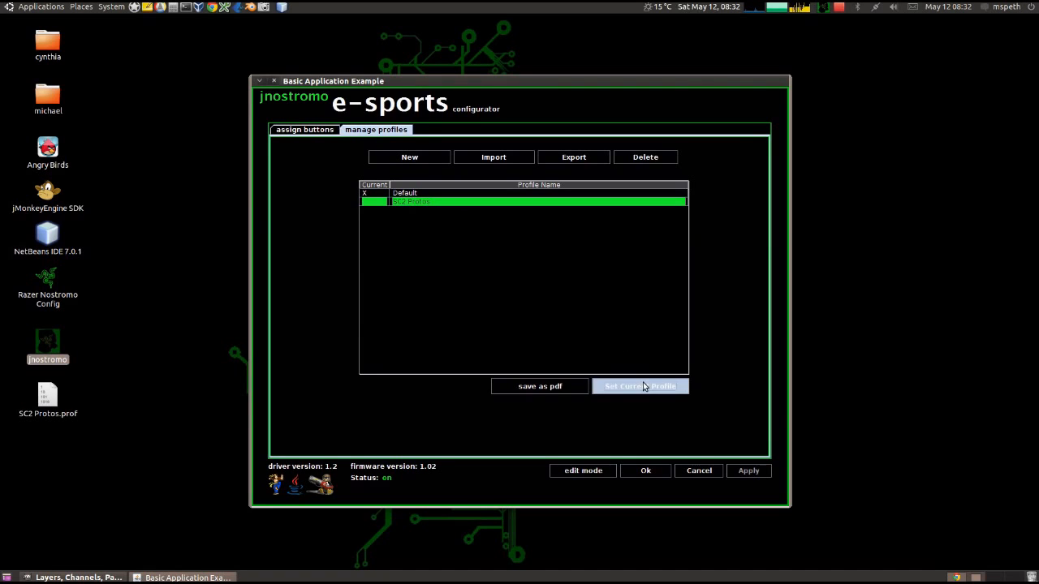
click(308, 131)
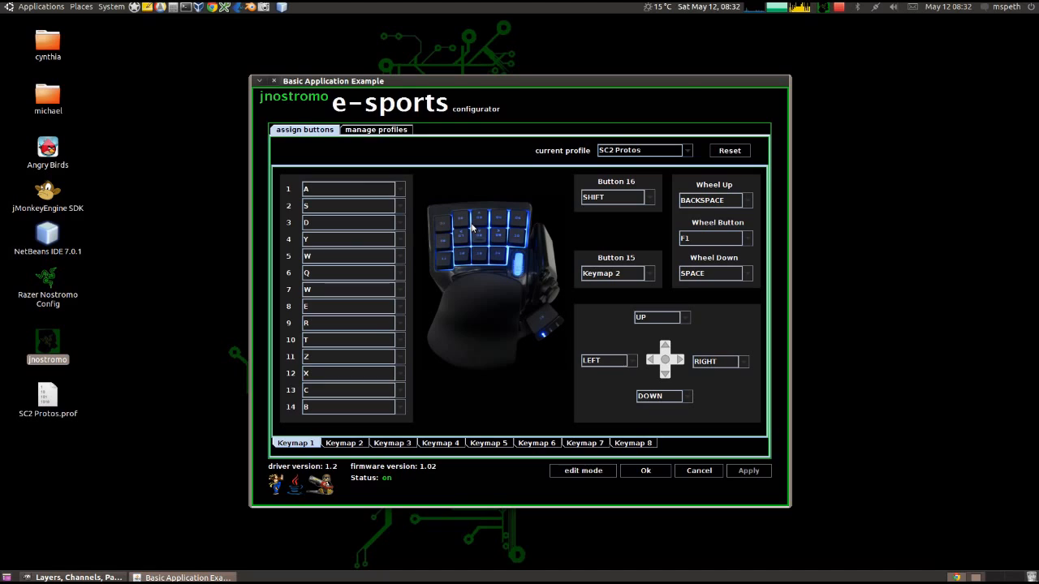
Step: Switch the current profile to Default and back to SC2 Protos
click(619, 146)
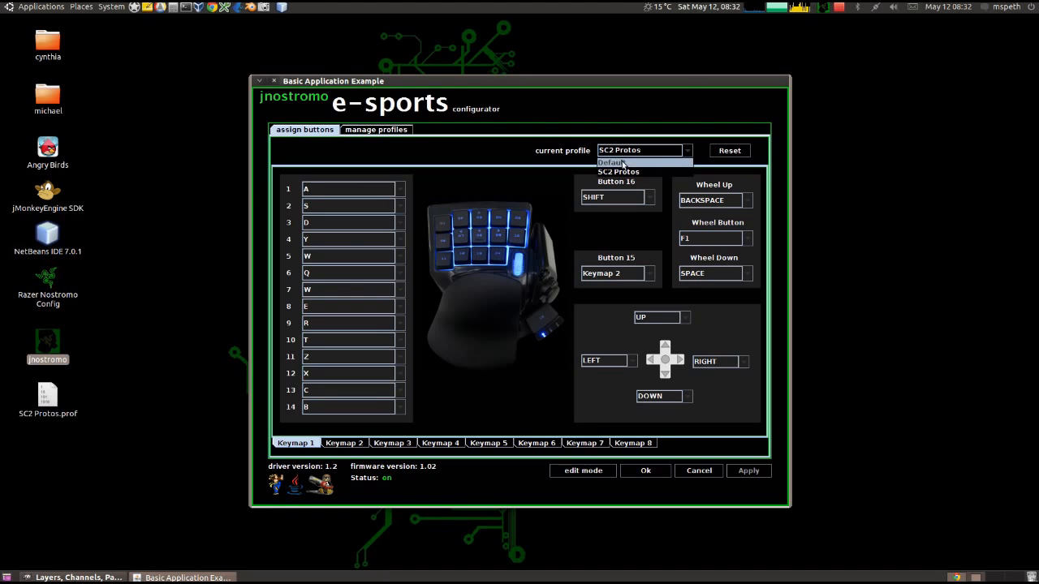
click(621, 163)
click(637, 153)
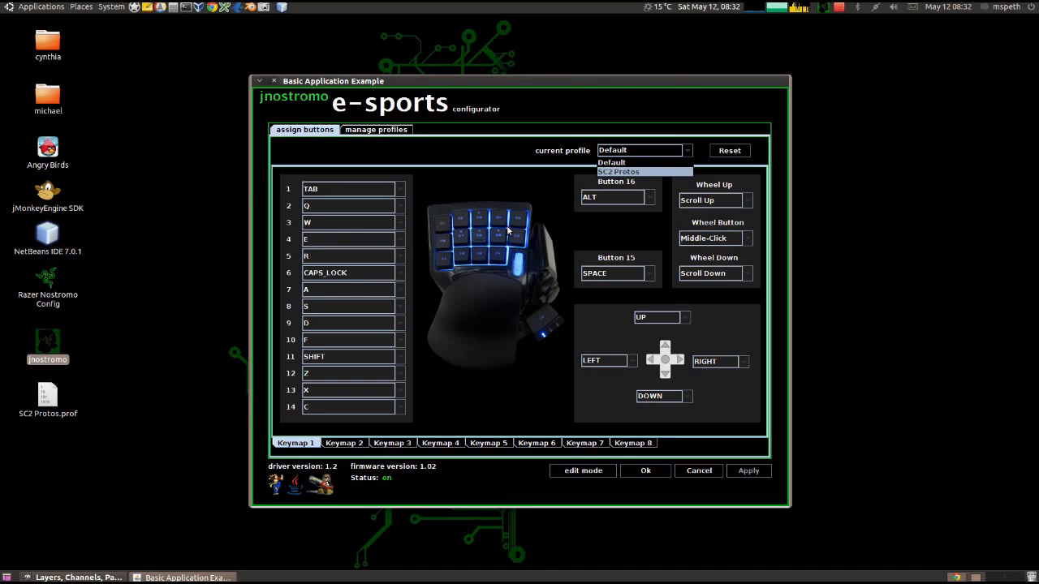
key(Return)
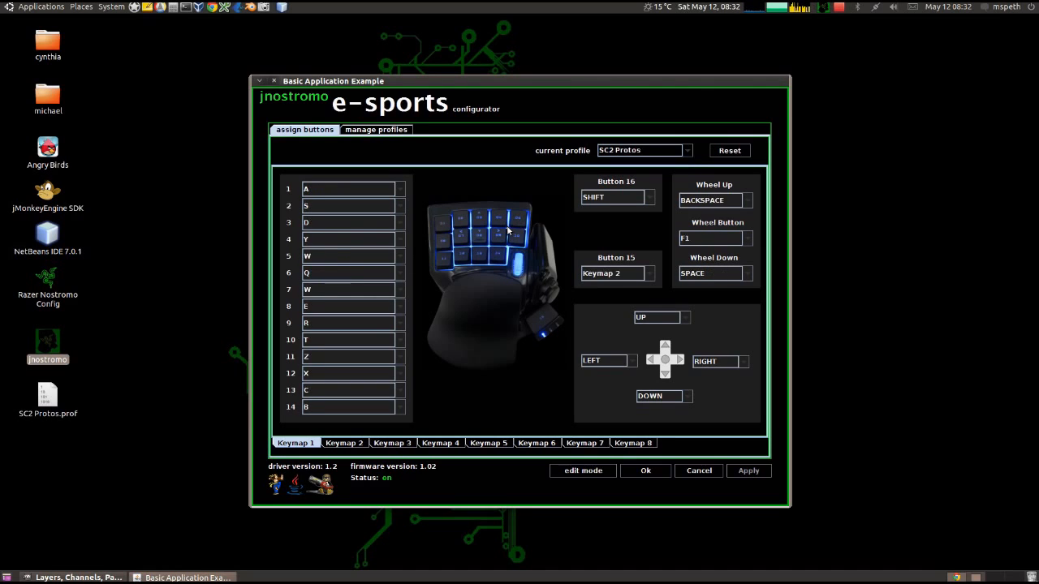
Step: Compare the Keymap 1 and Keymap 2 button assignments of the SC2 Protos profile
click(340, 447)
click(297, 447)
click(340, 448)
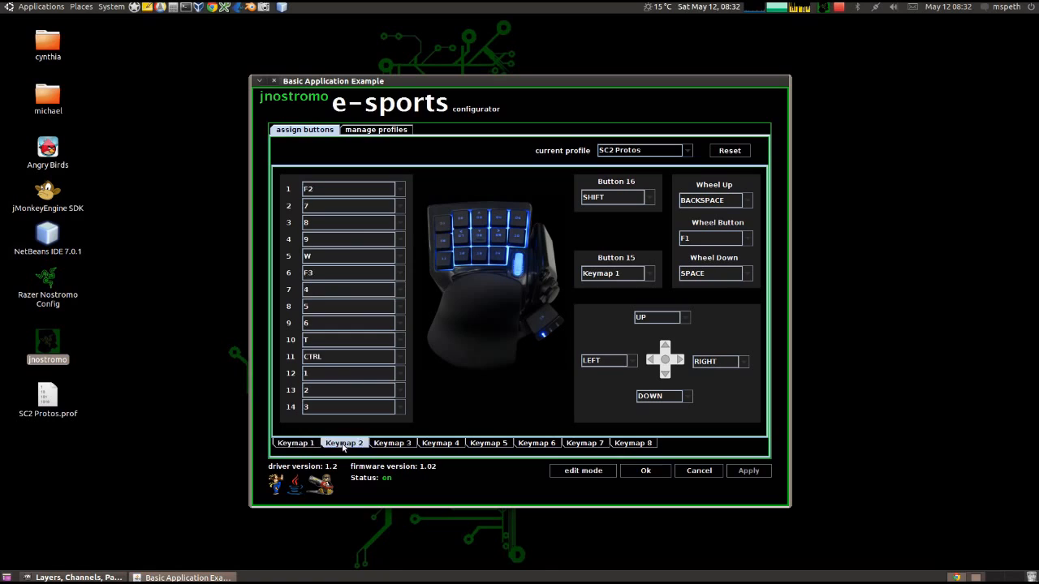
click(307, 447)
click(345, 447)
click(318, 447)
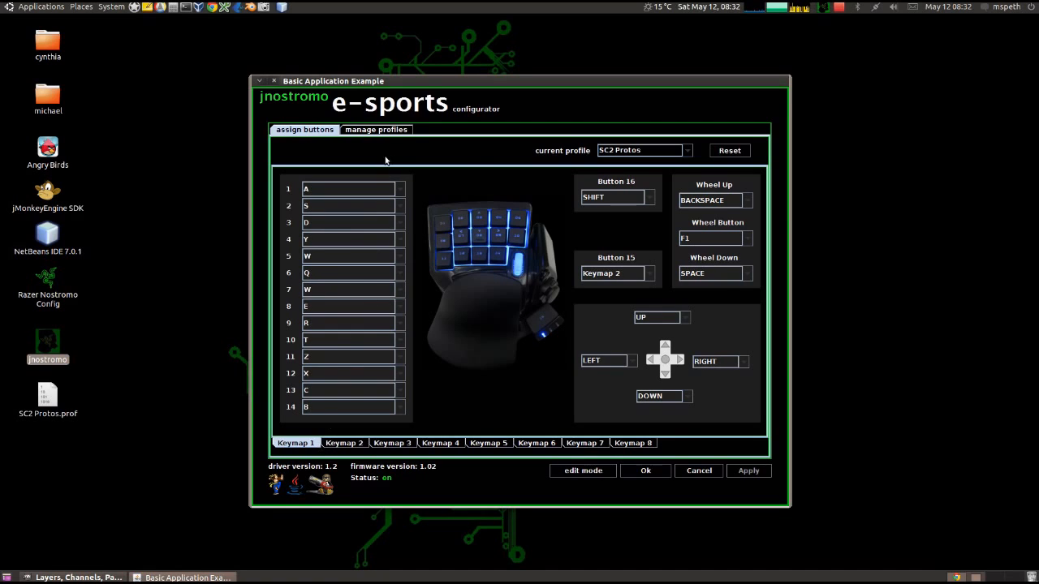
Step: Create a new profile named "test"
click(380, 130)
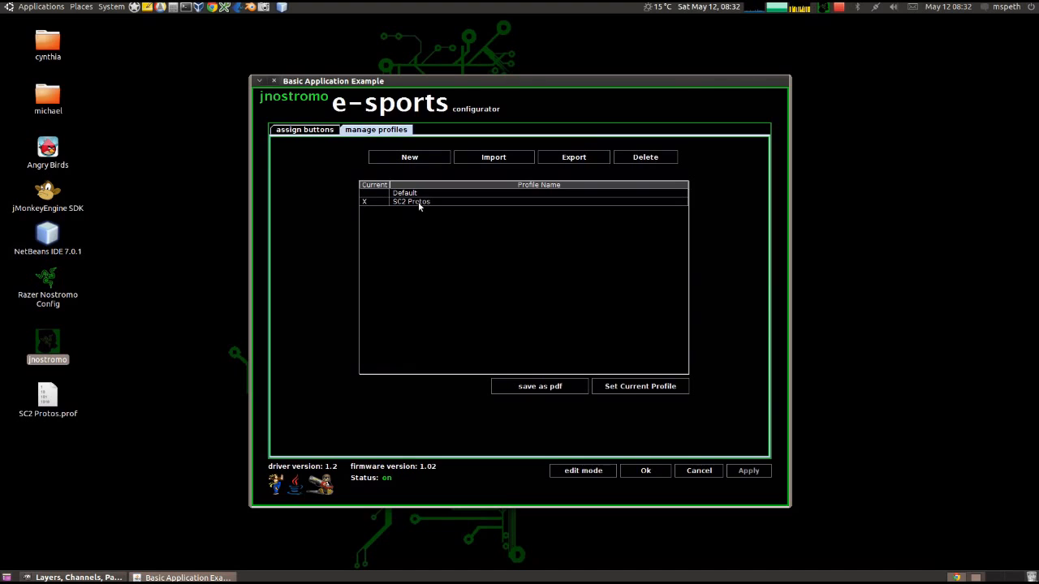
click(421, 162)
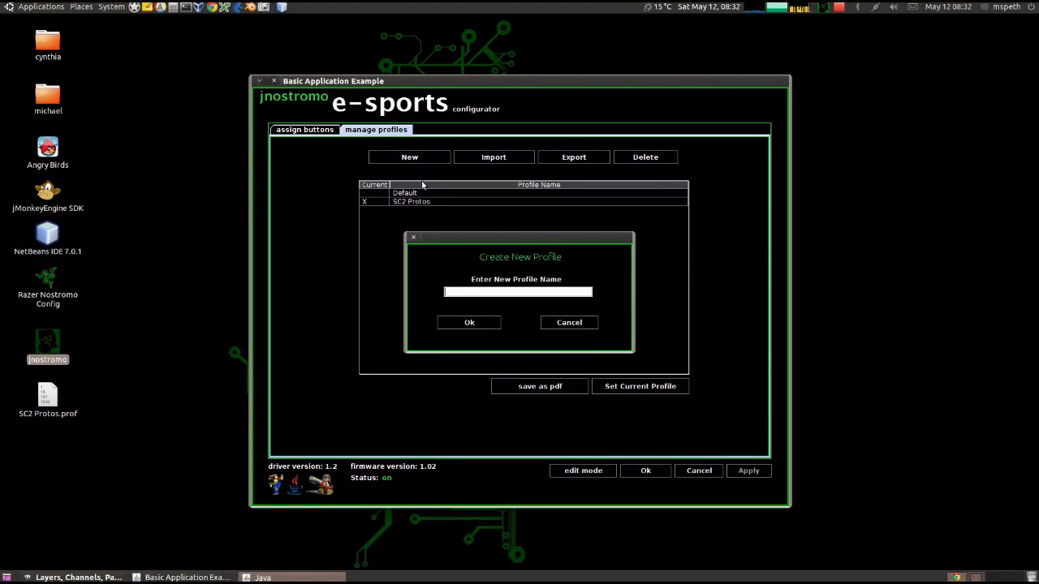
text(test)
click(476, 324)
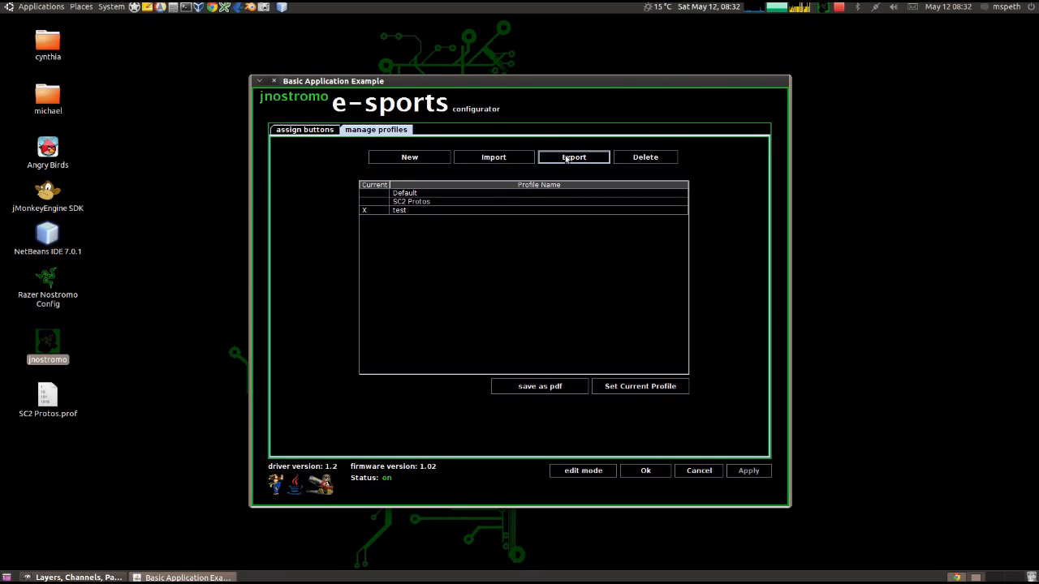
Step: Export the test profile to the Desktop folder
click(470, 212)
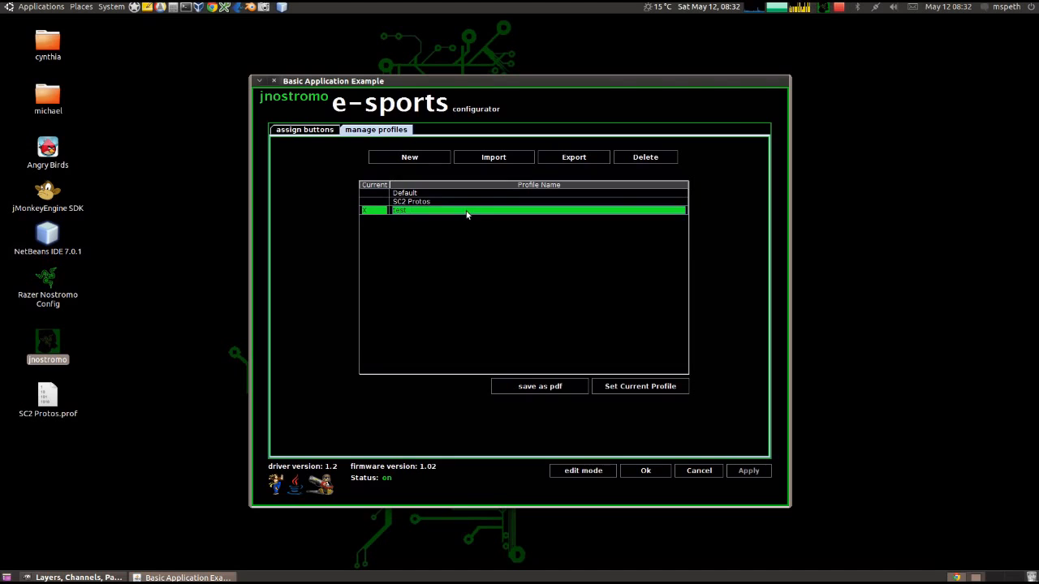
click(577, 159)
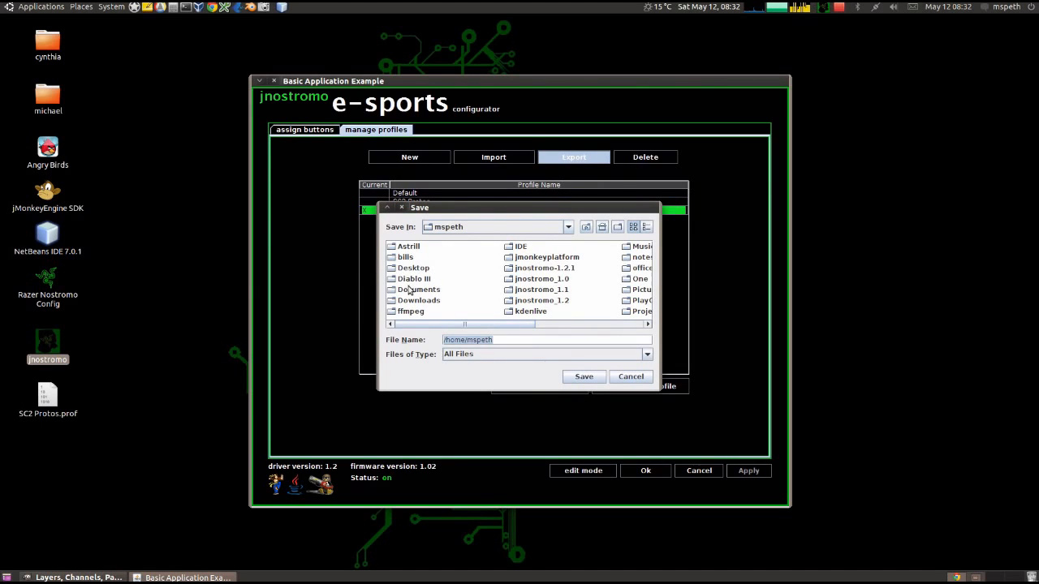
click(408, 270)
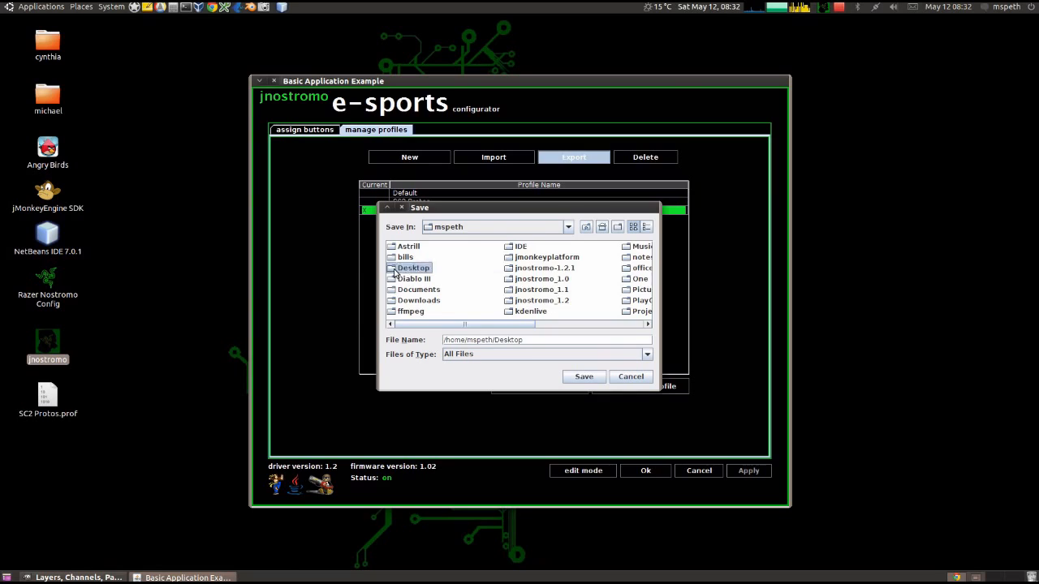
double_click(399, 269)
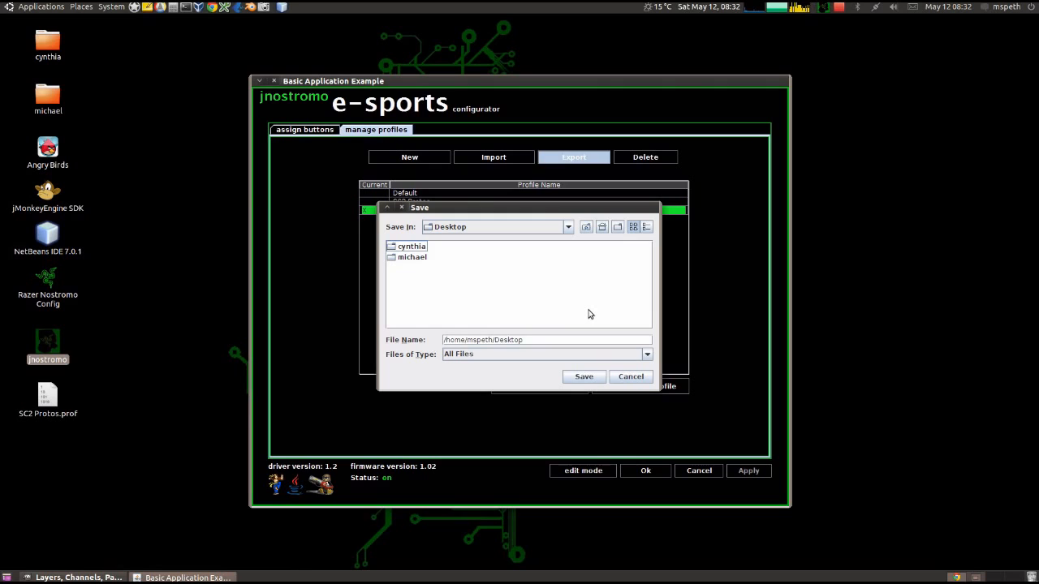
click(589, 380)
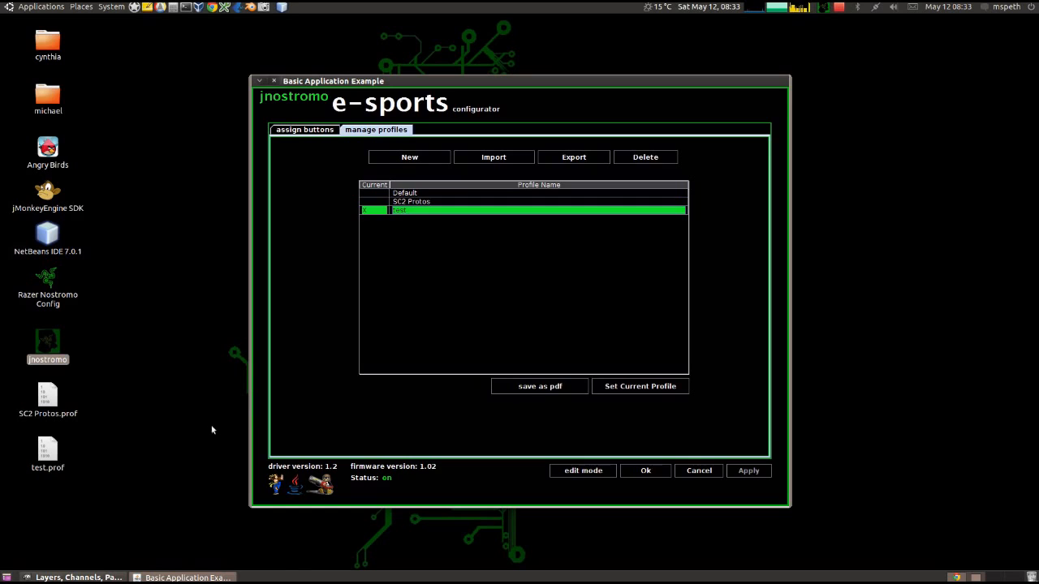
drag(129, 431, 45, 508)
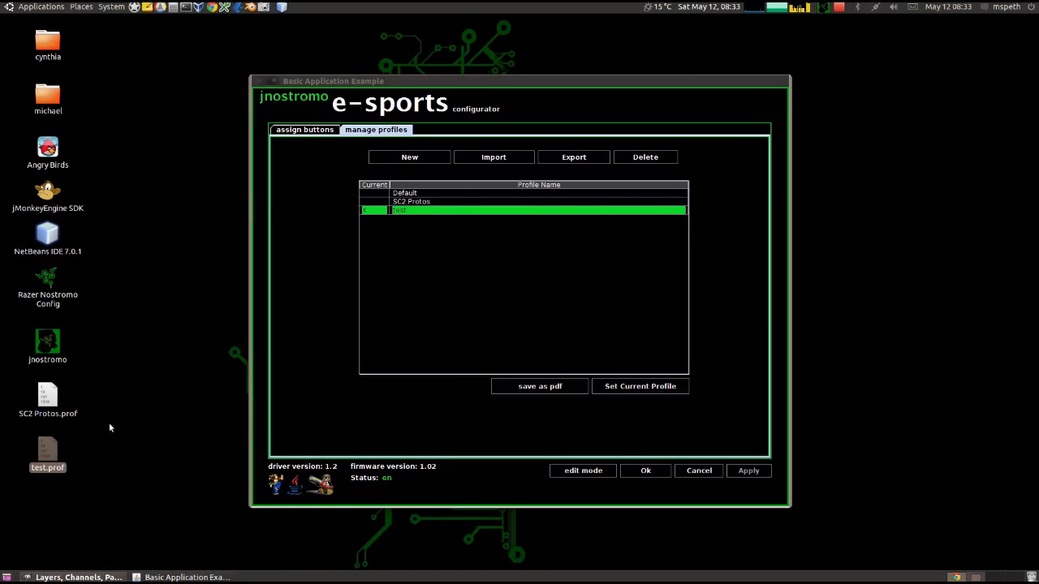
click(120, 449)
Step: Delete the test profile and import it again from test.prof in the Desktop folder
click(397, 256)
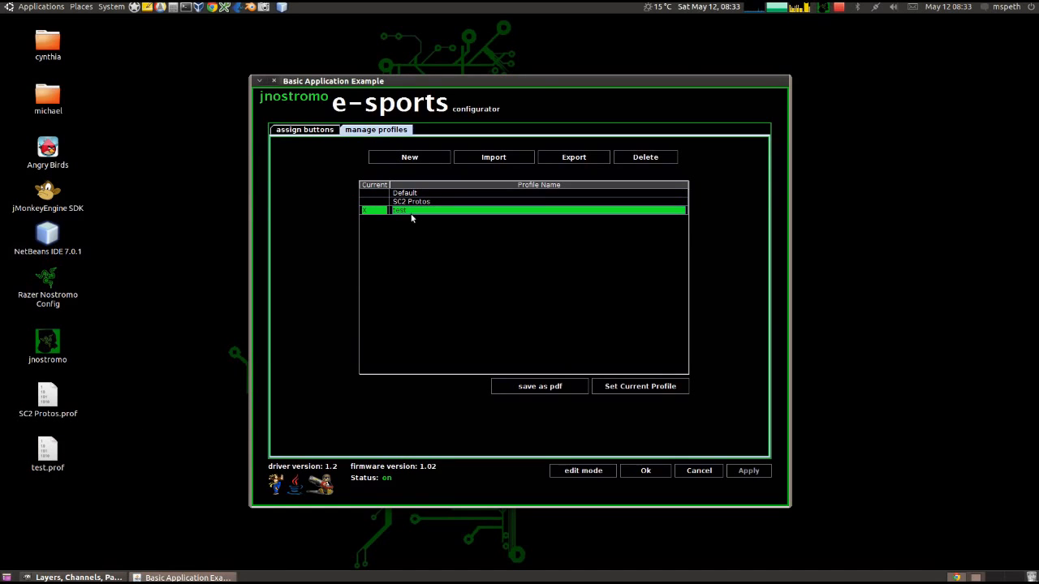
click(659, 157)
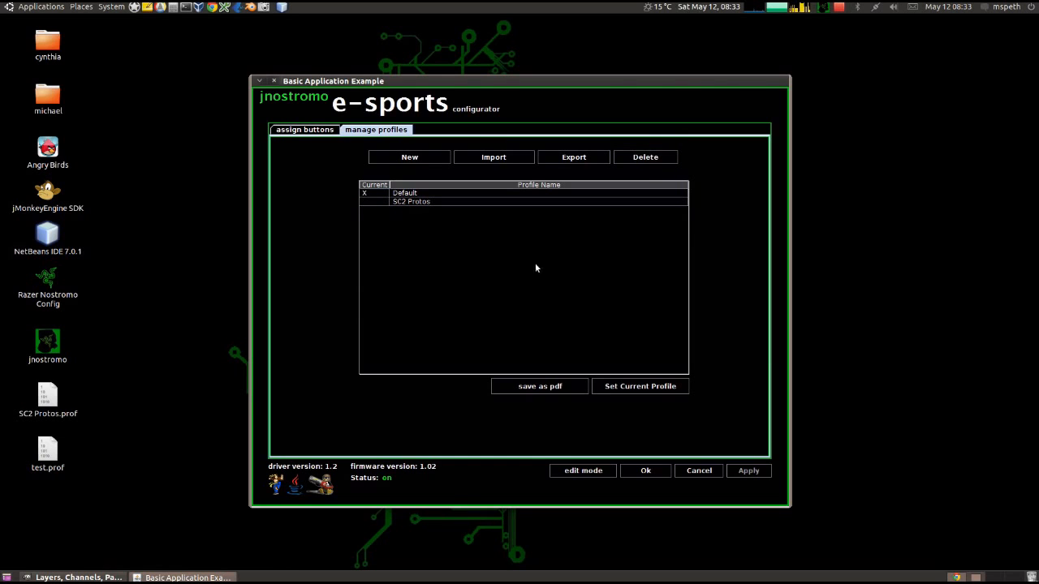
click(489, 160)
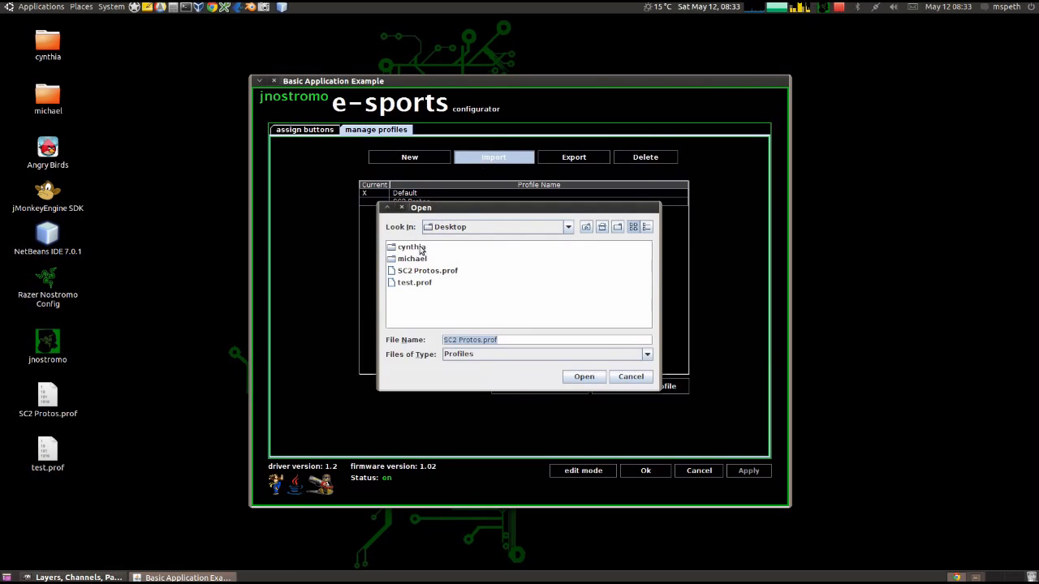
click(418, 283)
click(583, 376)
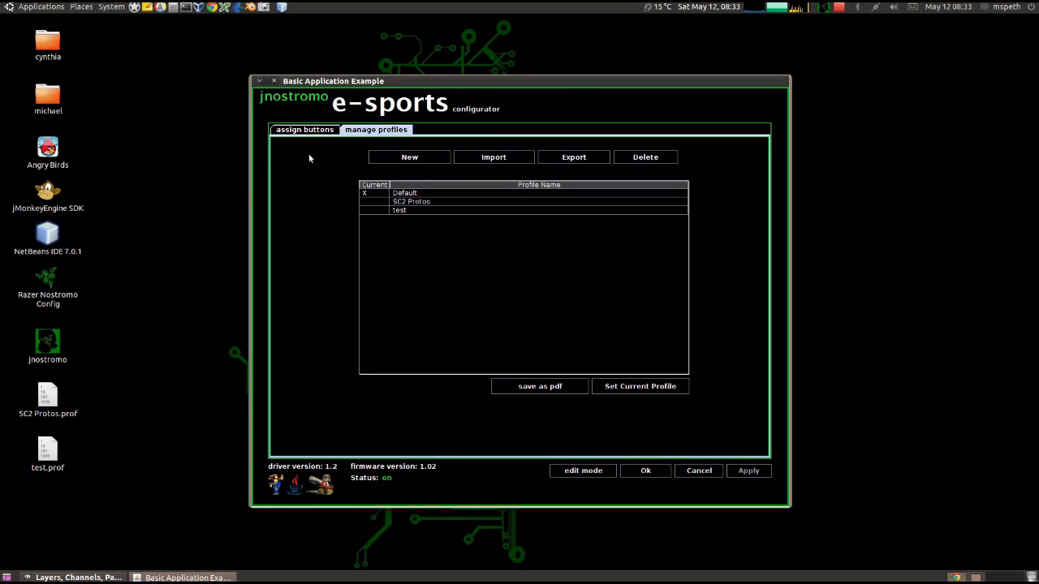
click(304, 131)
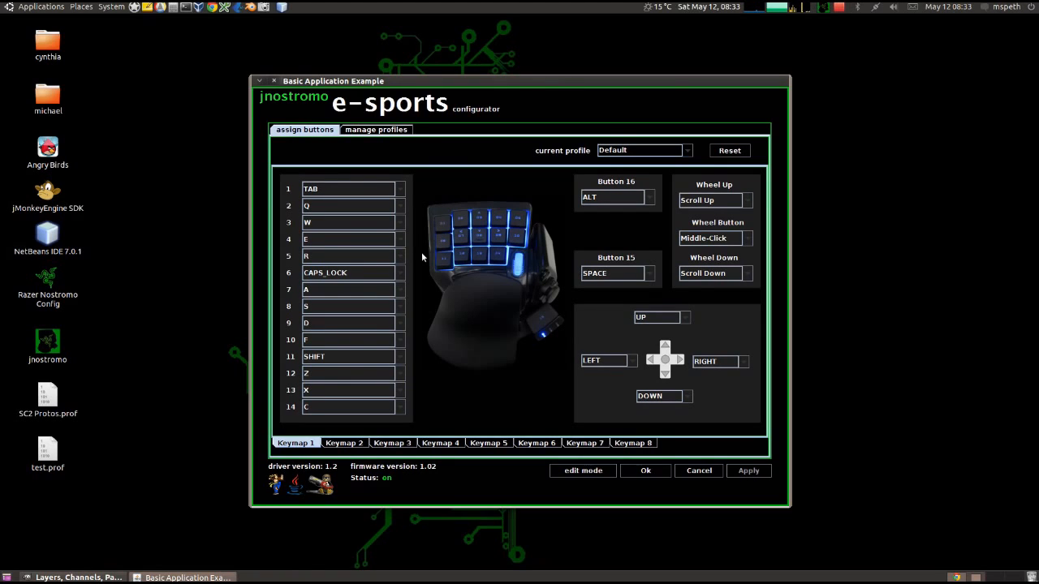
click(363, 131)
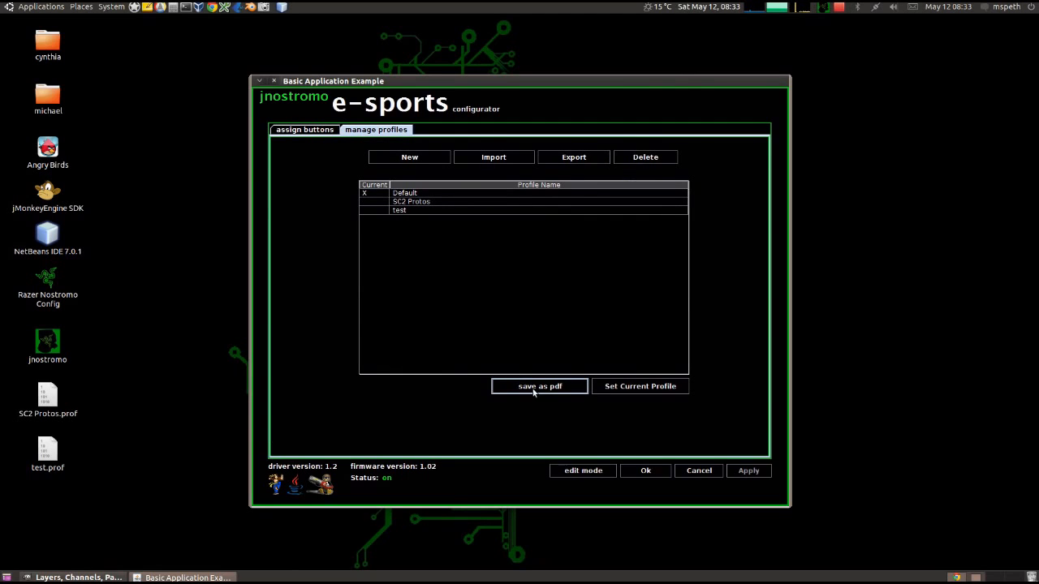
Step: Save the SC2 Protos profile as a PDF named "SC2 Mappings" in the Desktop folder
click(404, 205)
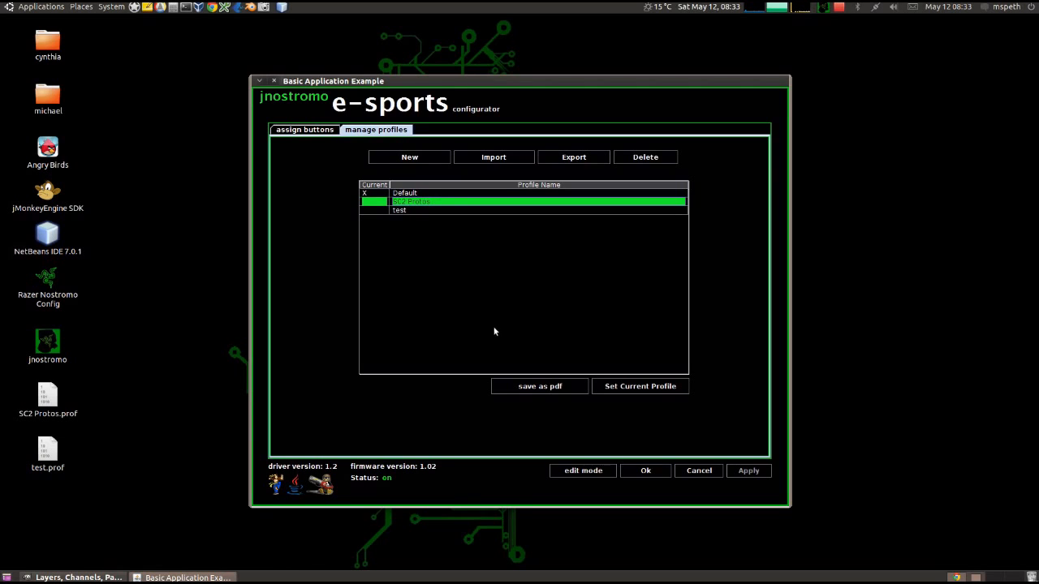
click(548, 390)
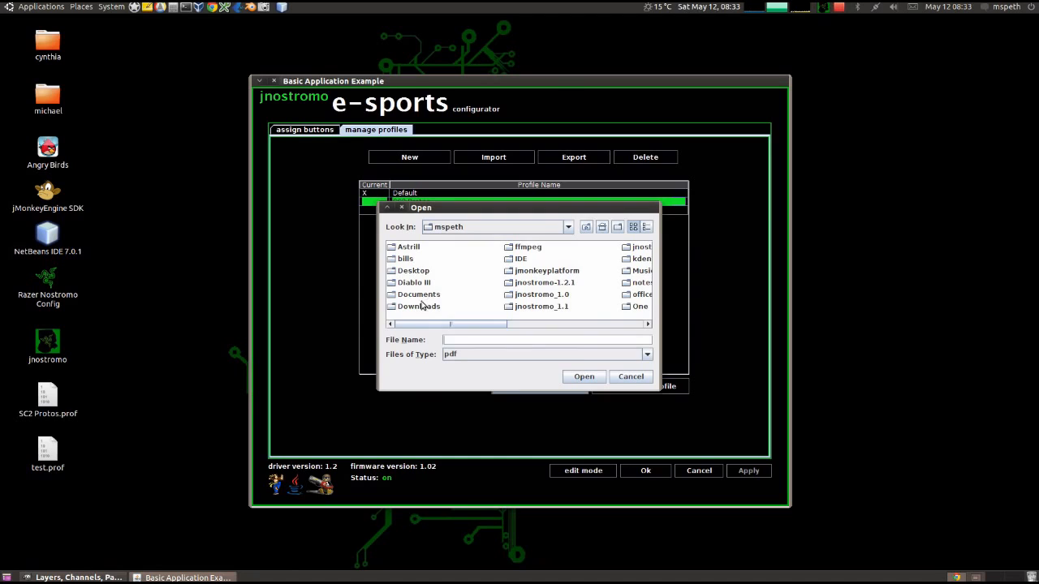
double_click(413, 271)
click(581, 380)
click(478, 339)
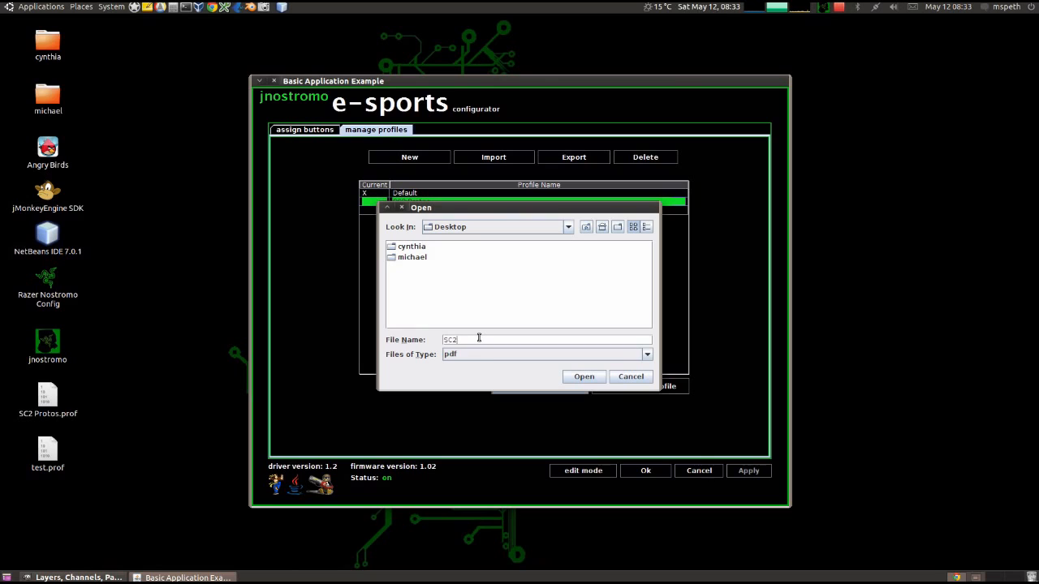
text(SC2 Mappings)
click(587, 378)
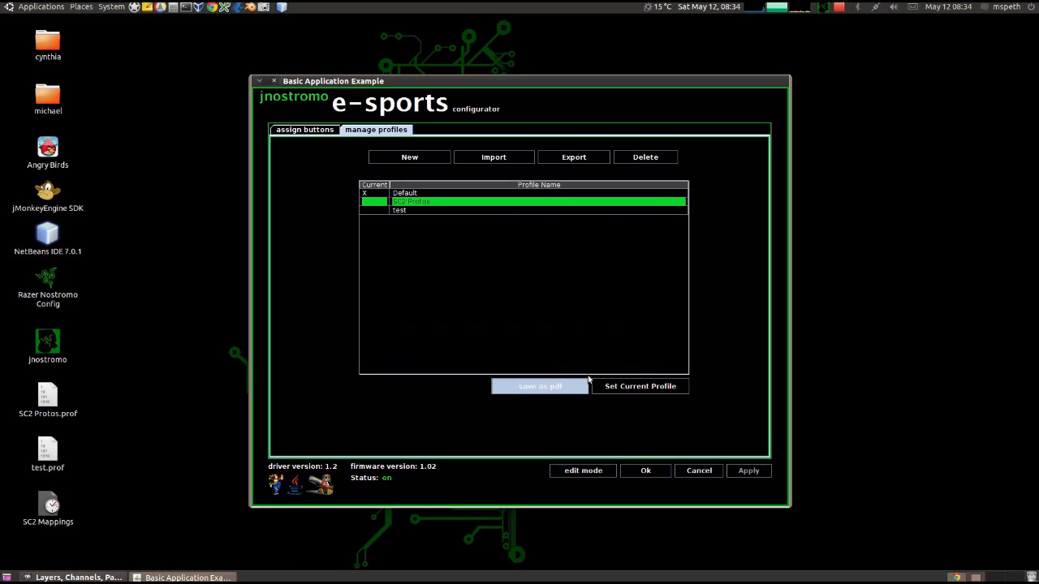
Step: Open the SC2 Mappings PDF from the desktop and arrange its window beside the configurator window
double_click(55, 505)
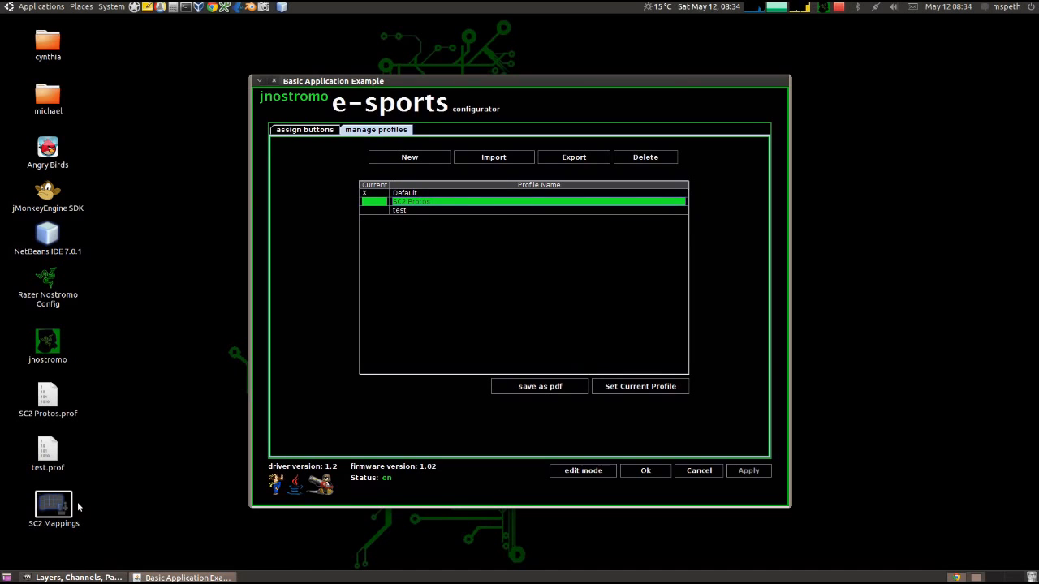
drag(227, 252, 405, 46)
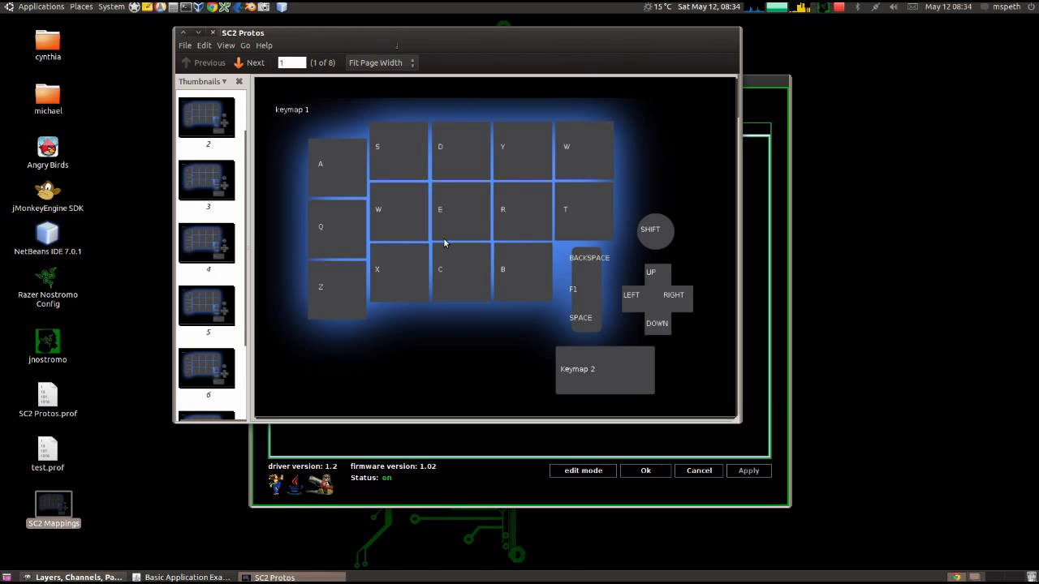
drag(385, 43, 602, 42)
click(451, 79)
drag(451, 79, 248, 33)
Step: Select the SC2 Protos profile for button assignment, compare its Keymap 1 with the PDF, and close the PDF
click(466, 104)
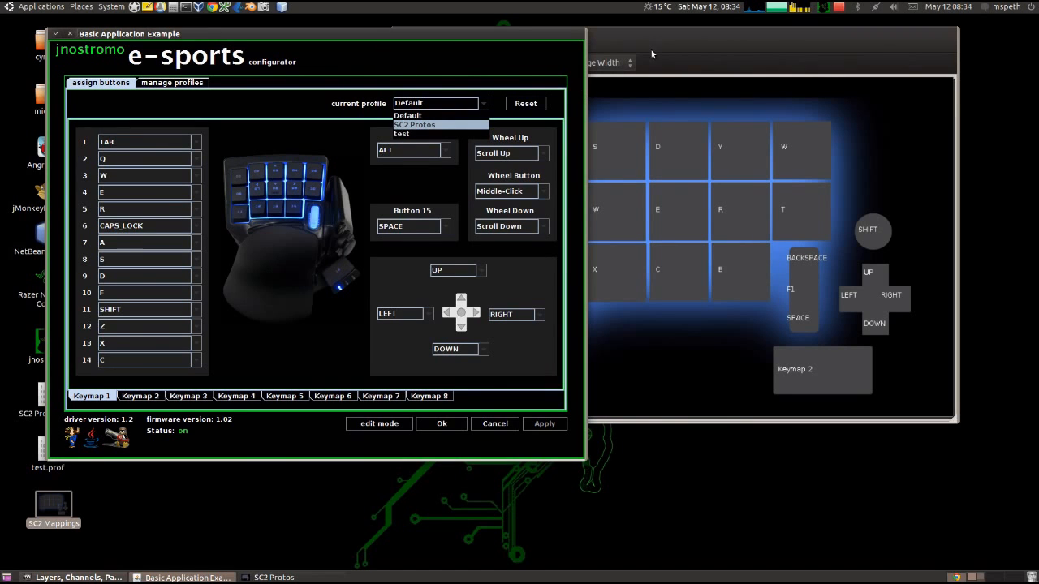
drag(659, 46, 566, 57)
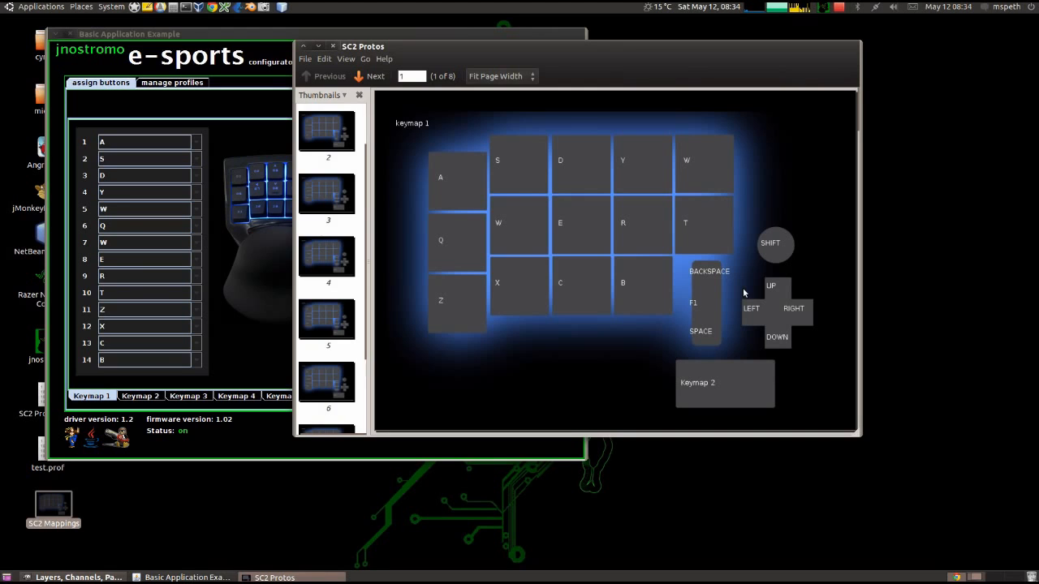
click(332, 47)
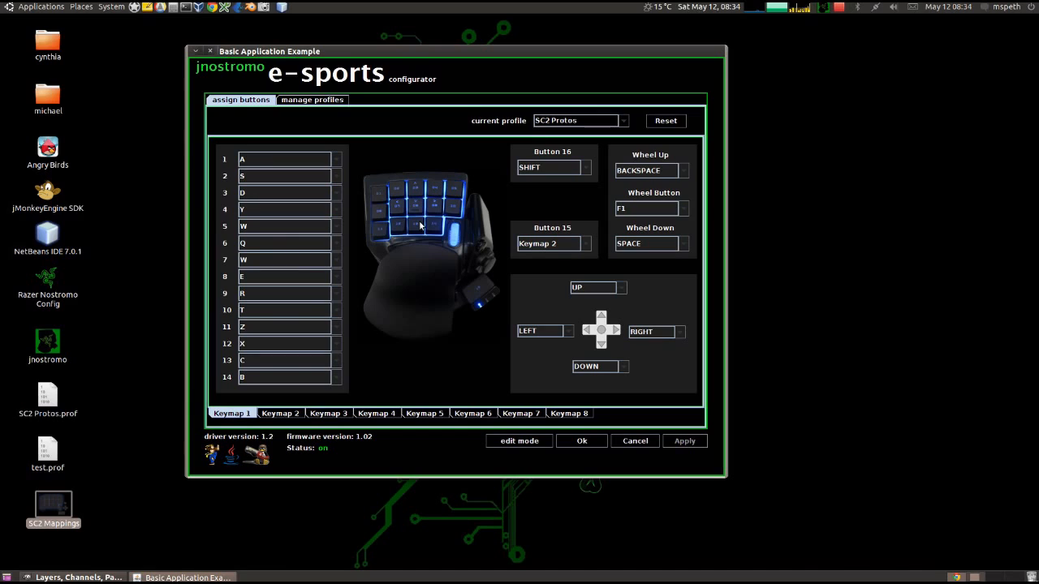
Step: Select the test profile and use edit mode to map button 1 to the single key A
click(573, 122)
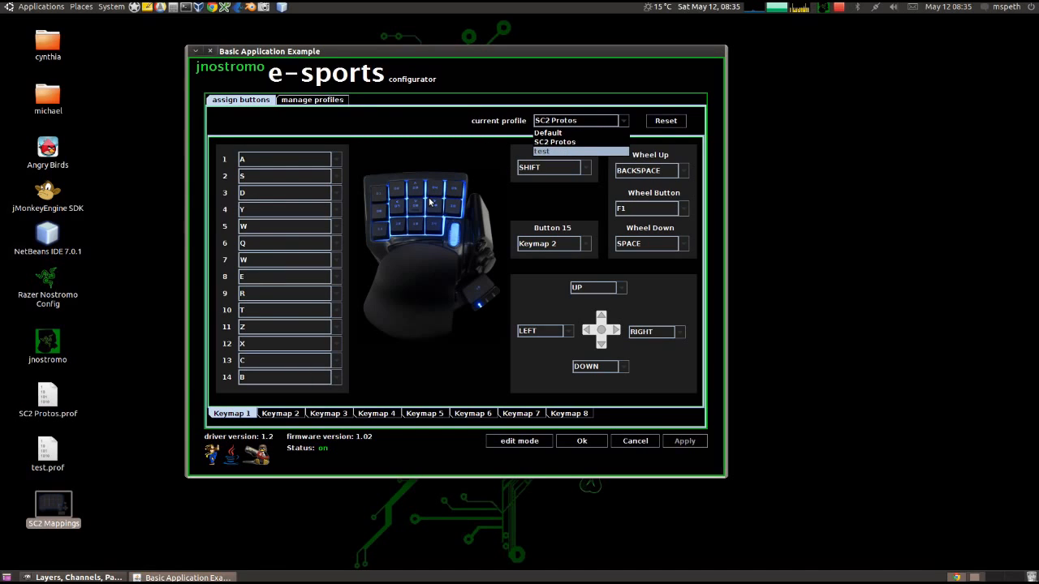
key(Return)
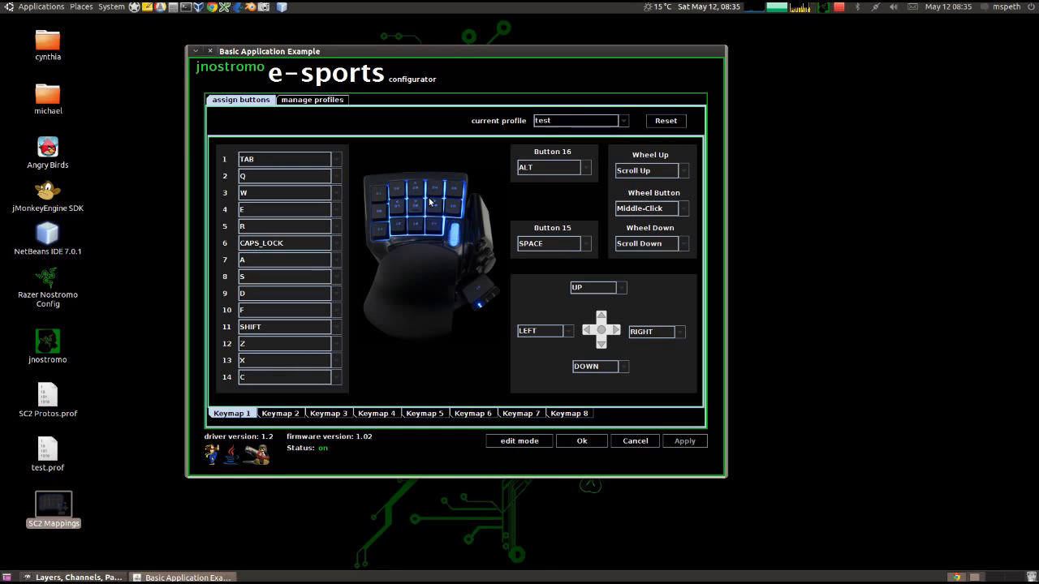
click(522, 444)
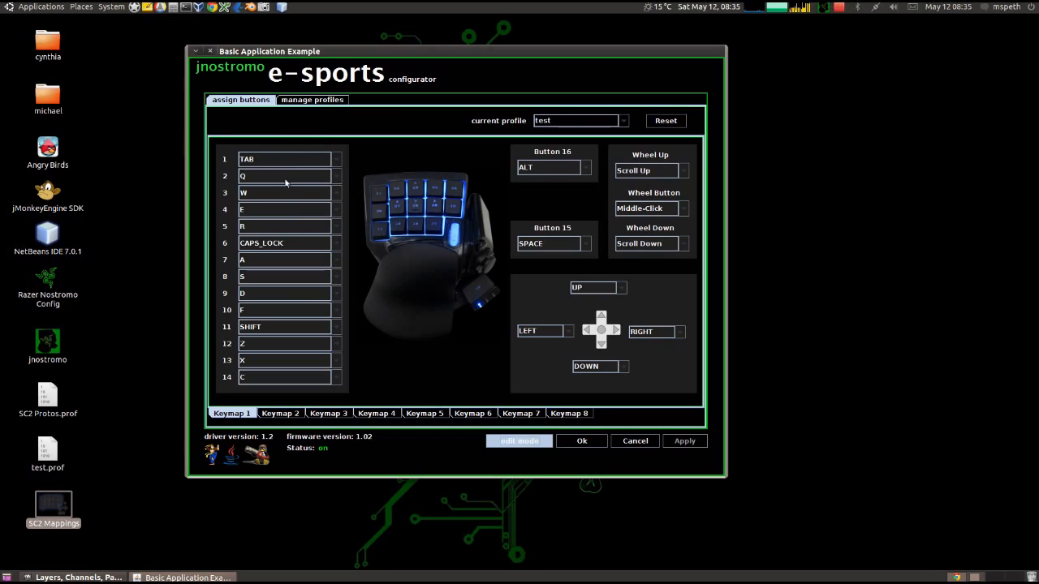
click(445, 229)
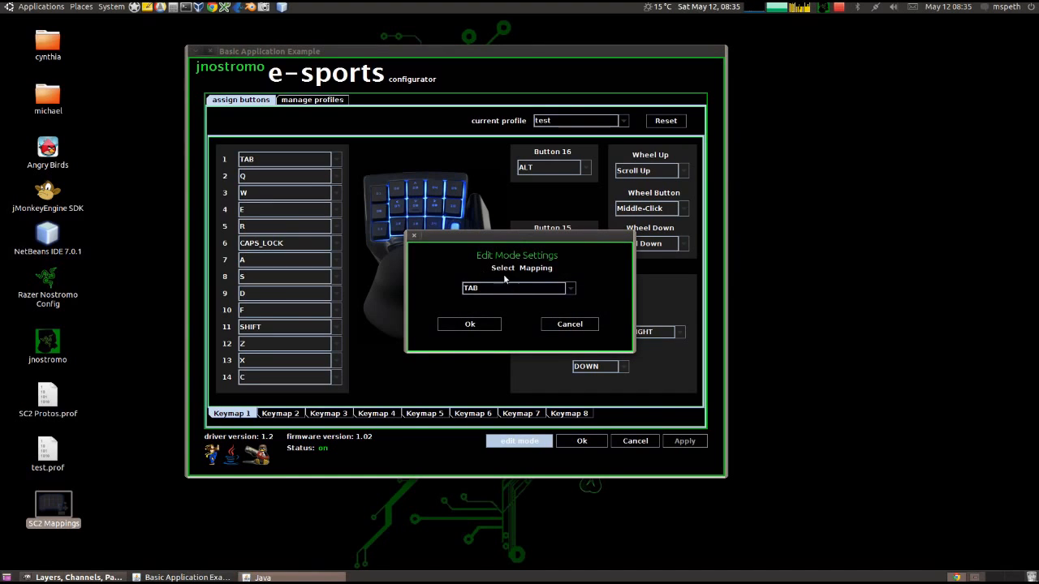
click(575, 288)
click(562, 305)
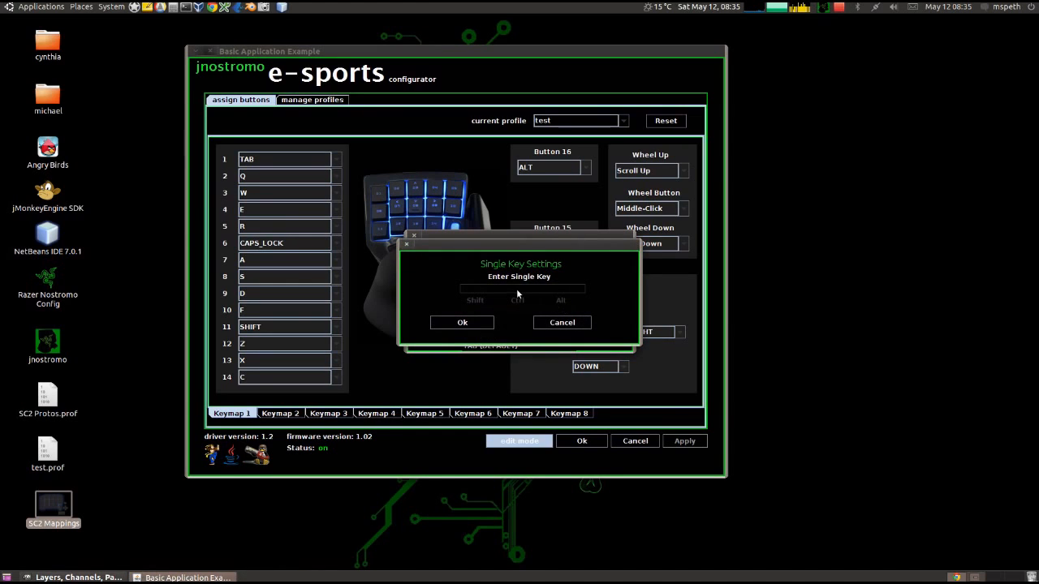
key(a)
click(469, 323)
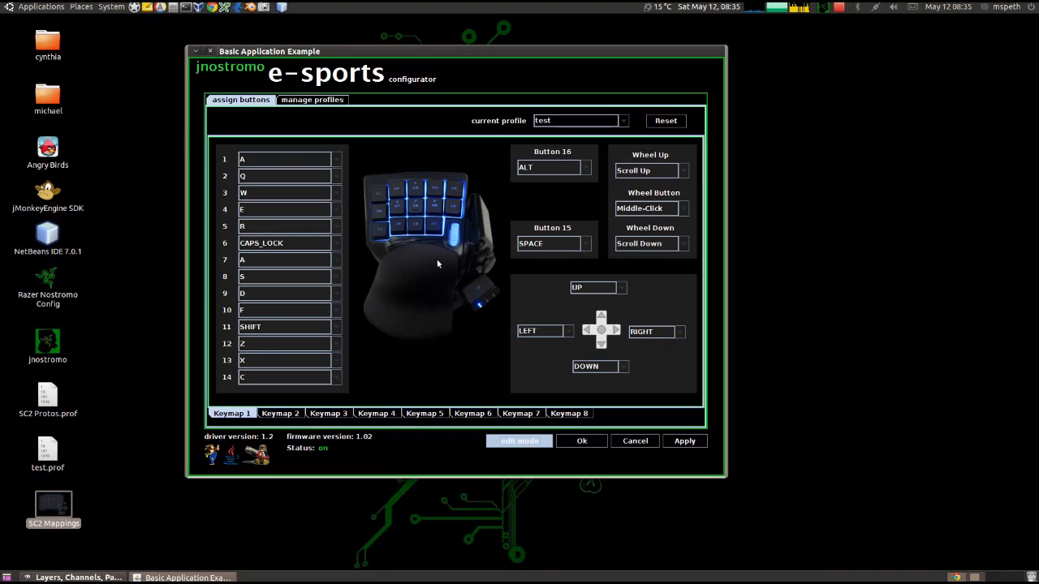
Step: Map button 15 of the test profile to the mouse button action Click in edit mode
click(483, 286)
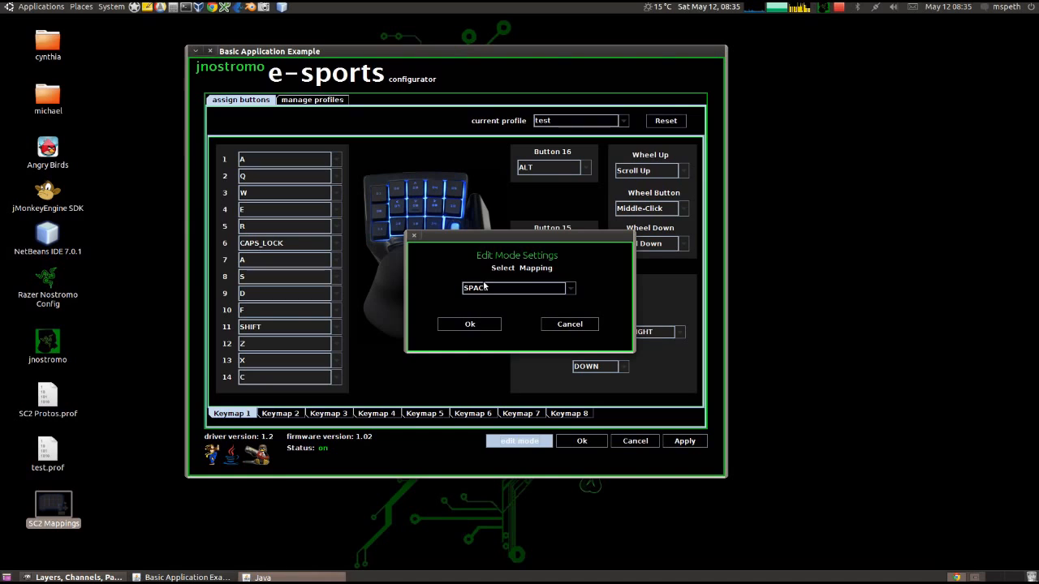
click(571, 288)
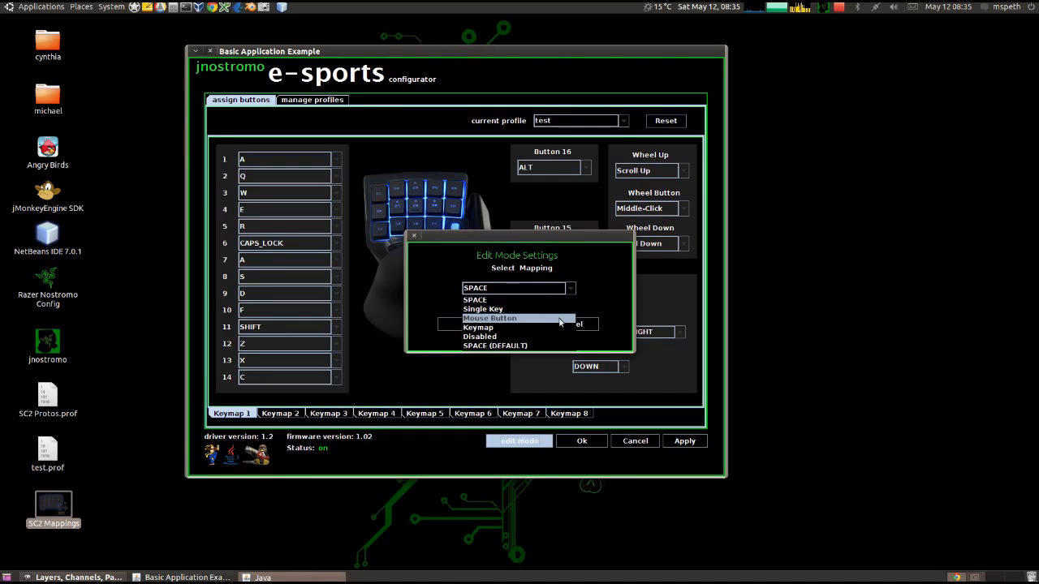
click(561, 318)
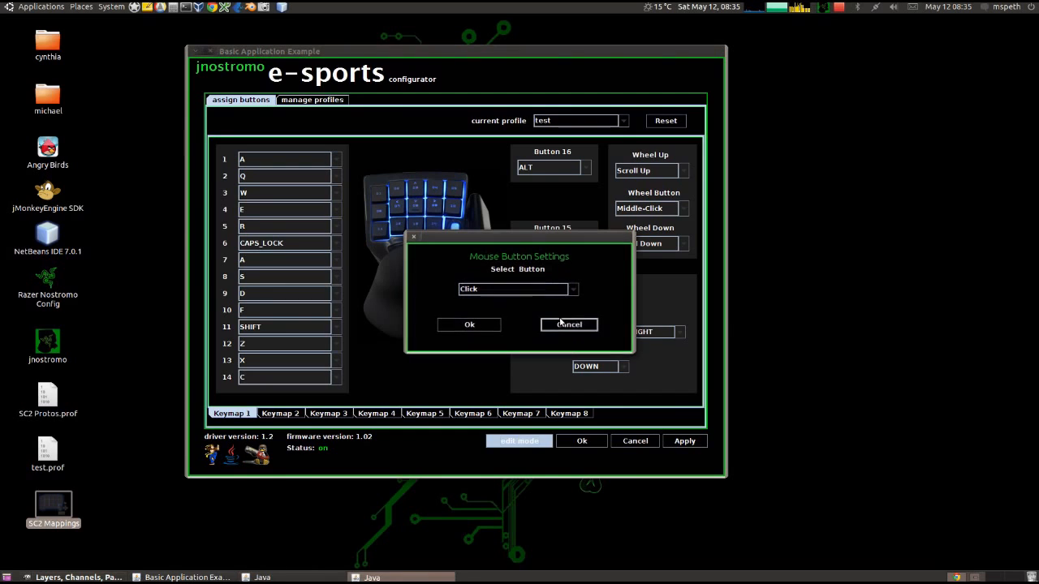
click(481, 325)
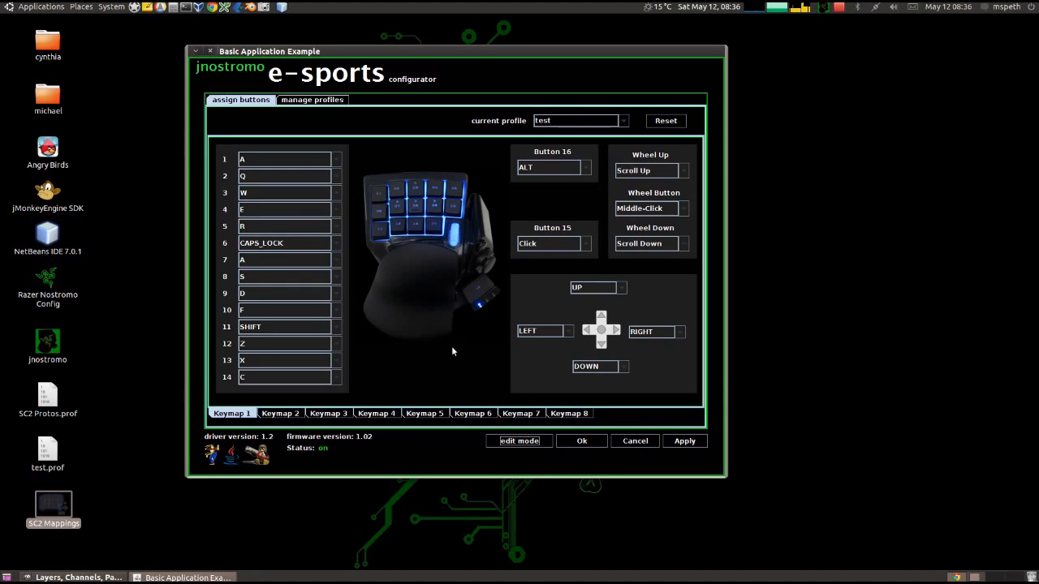
Step: Open the text editor and enter tab-separated test characters q, q, qs and qsqsassassassa in the blank document
click(54, 10)
mouse_move(56, 22)
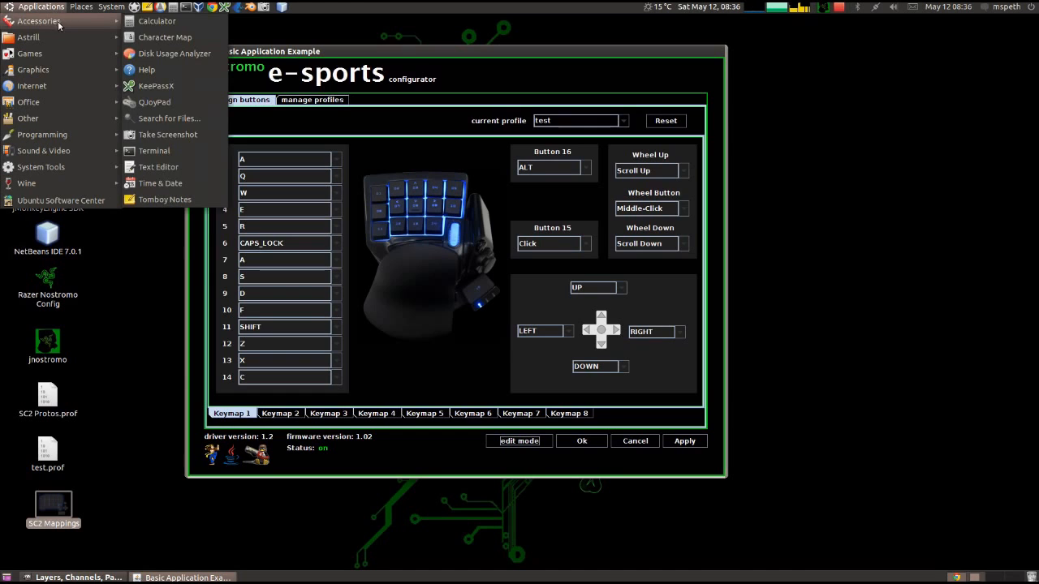
click(185, 167)
key(Tab)
text(q)
key(Tab)
text(q)
key(Tab)
text(qs)
key(Tab)
text(asdasdasdasdas)
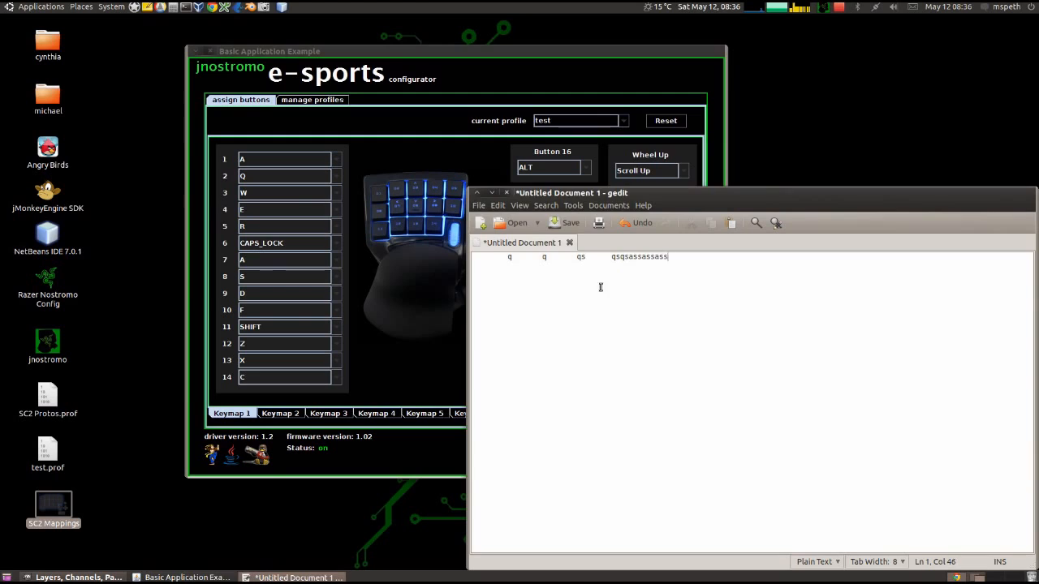
Step: Turn edit mode on, try the A and S keys over the text document, and cancel the mapping dialogs
click(397, 297)
click(527, 444)
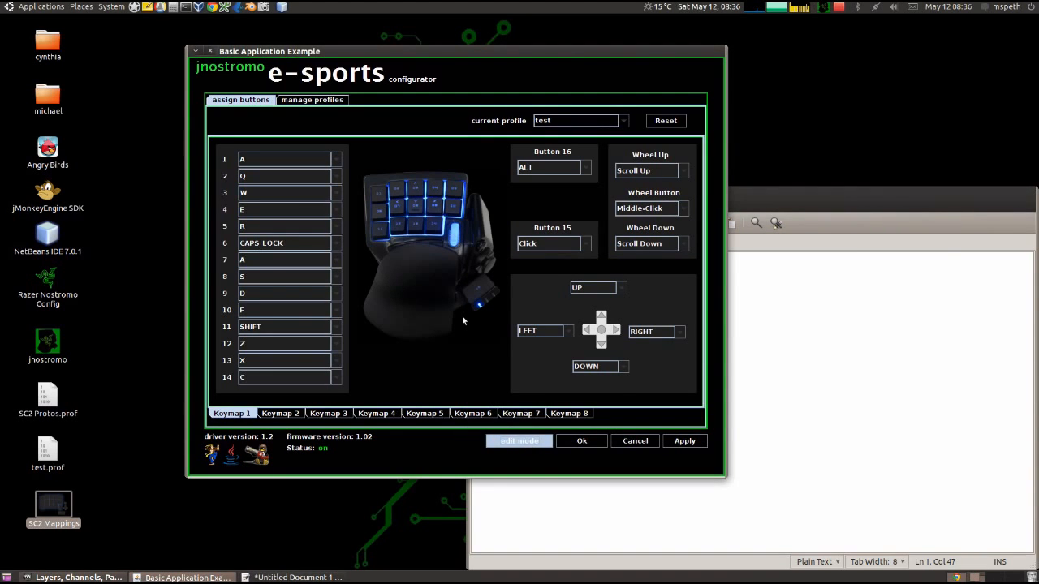
click(770, 231)
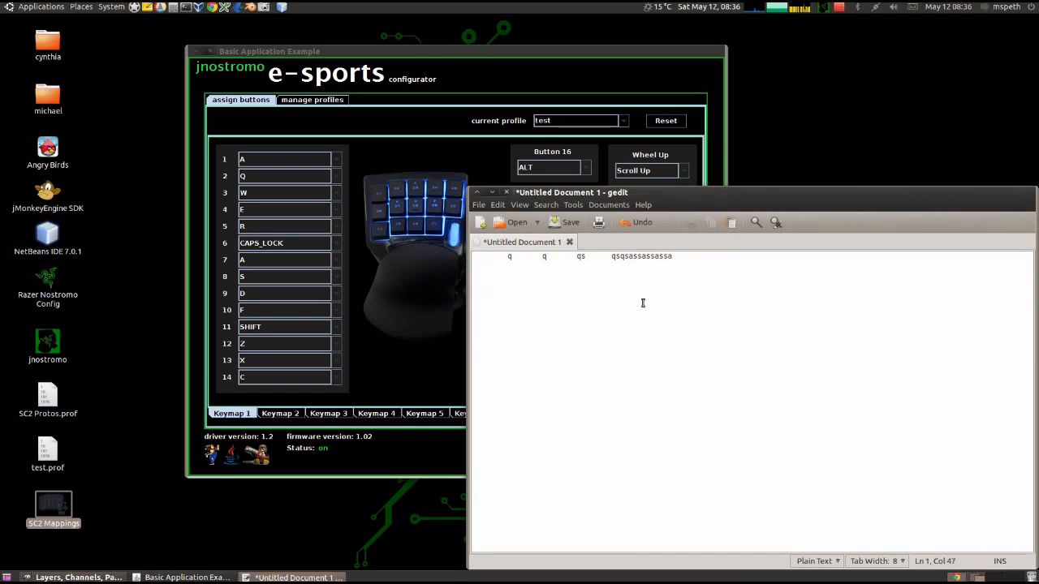
key(a)
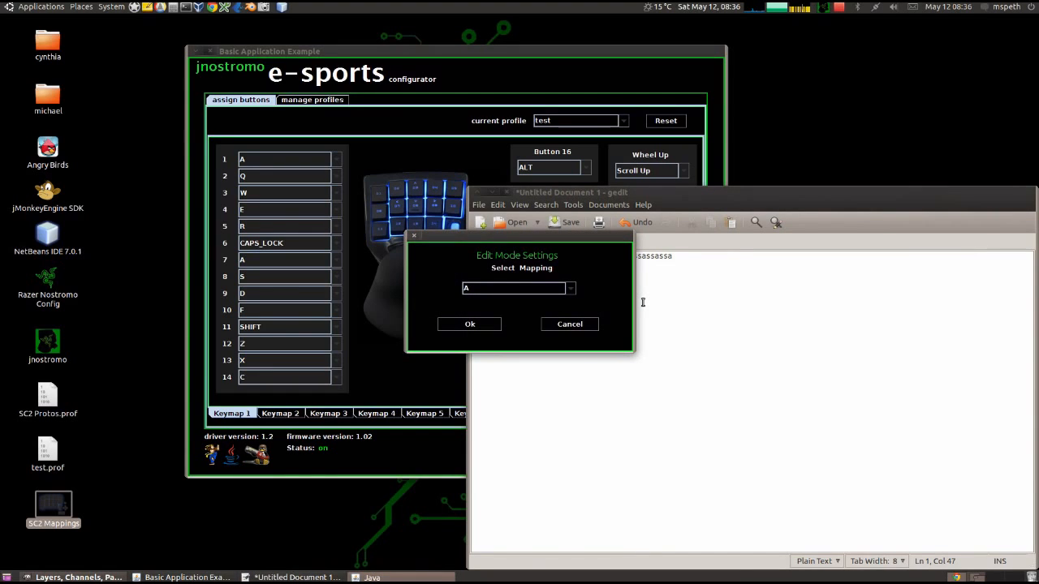
click(696, 320)
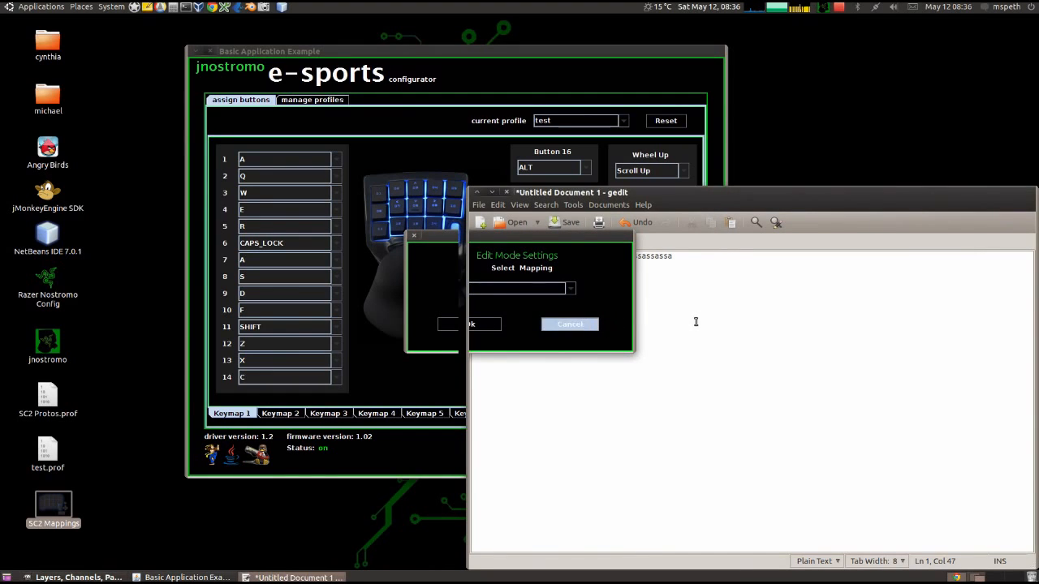
key(s)
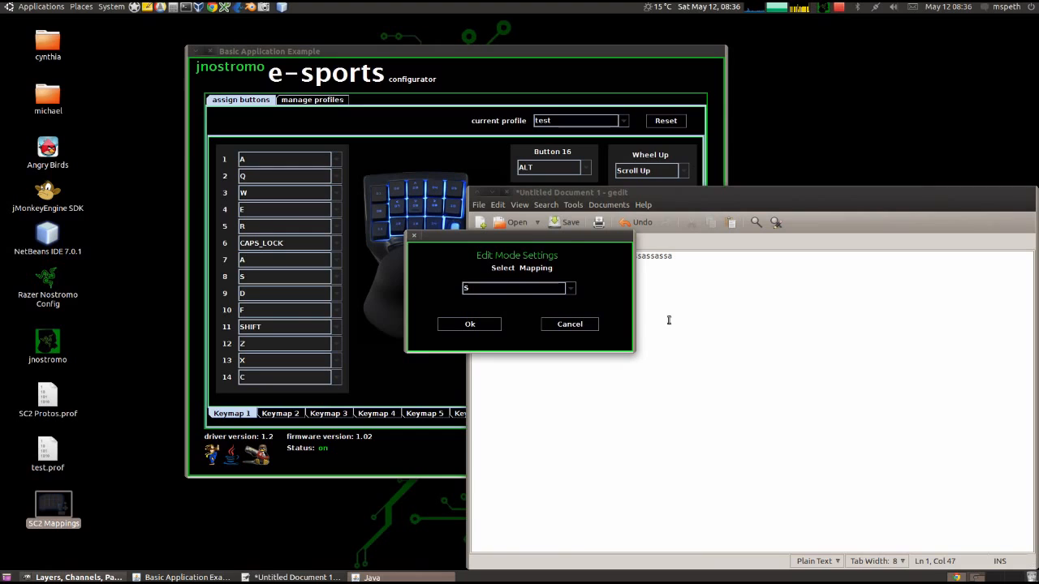
click(590, 327)
click(423, 288)
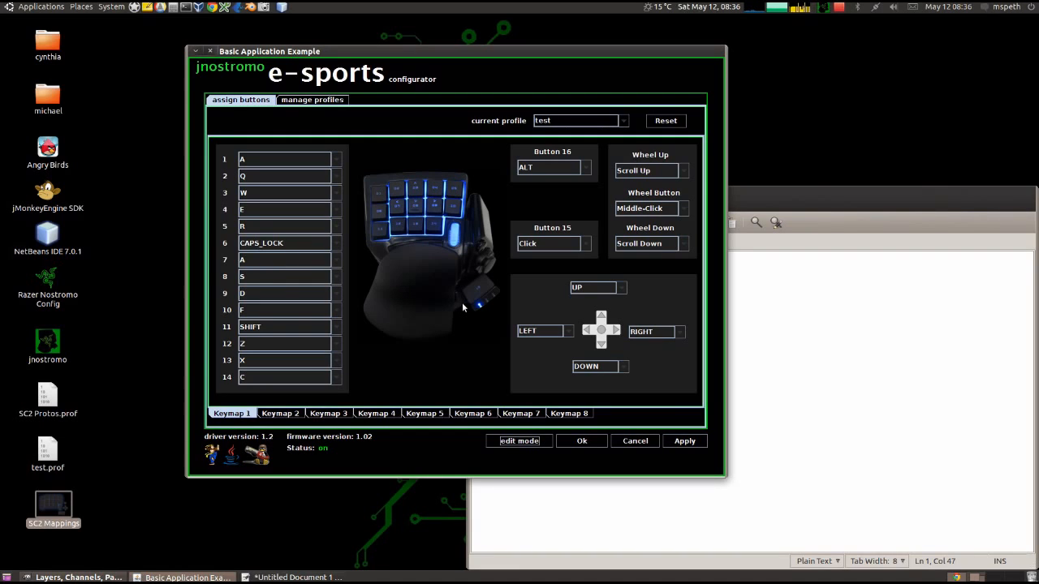
Step: Close the untitled text document without saving it
drag(110, 324, 8, 378)
mouse_move(114, 323)
mouse_down()
mouse_move(11, 385)
mouse_move(113, 325)
mouse_up()
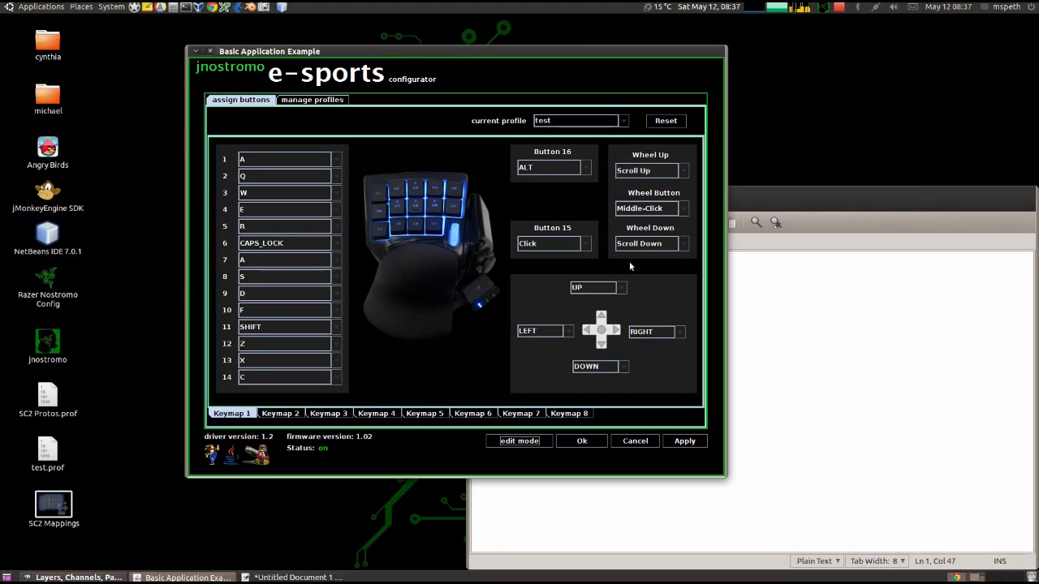
click(744, 194)
click(507, 192)
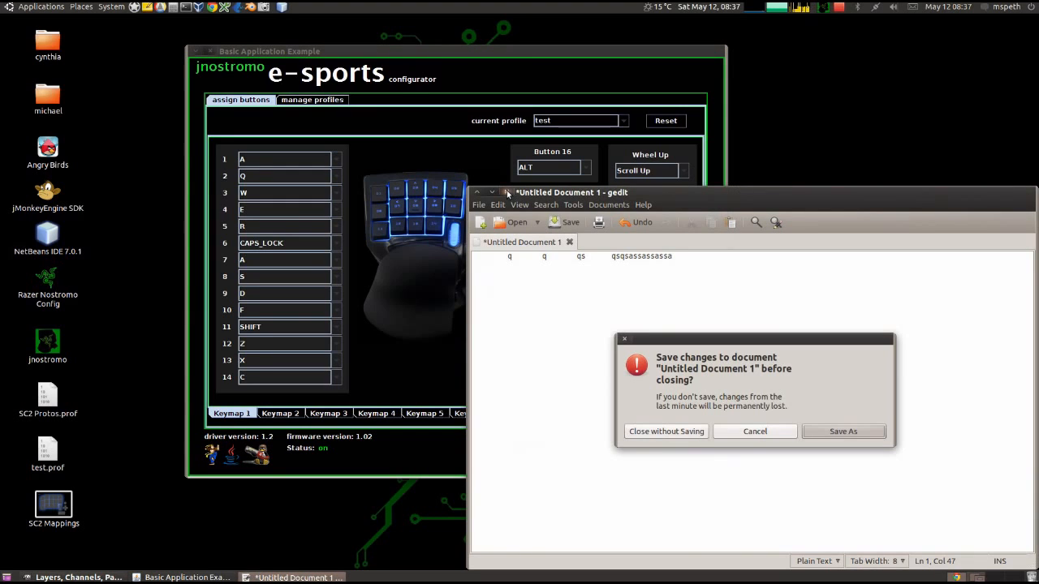
click(665, 434)
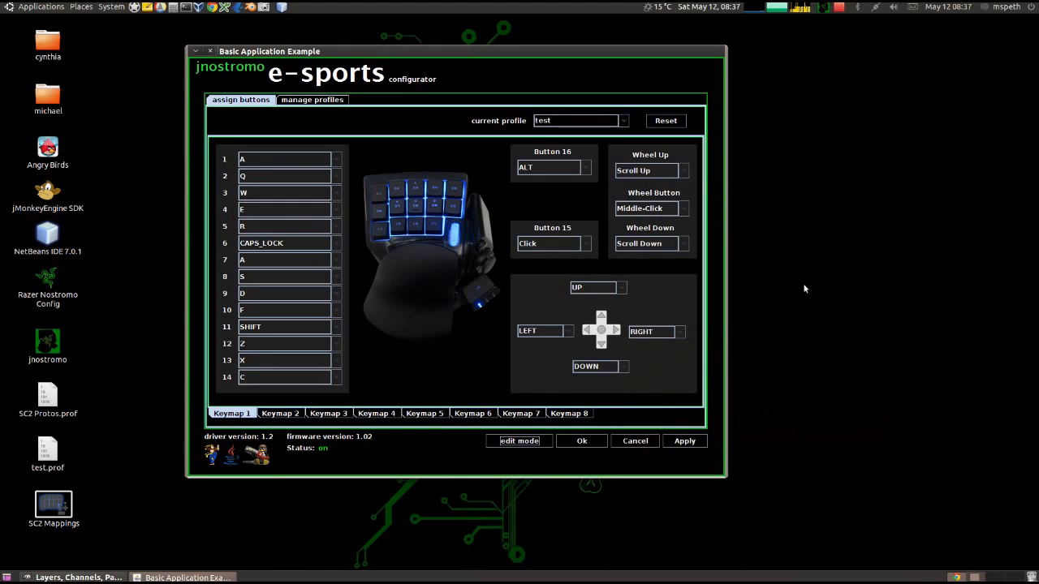